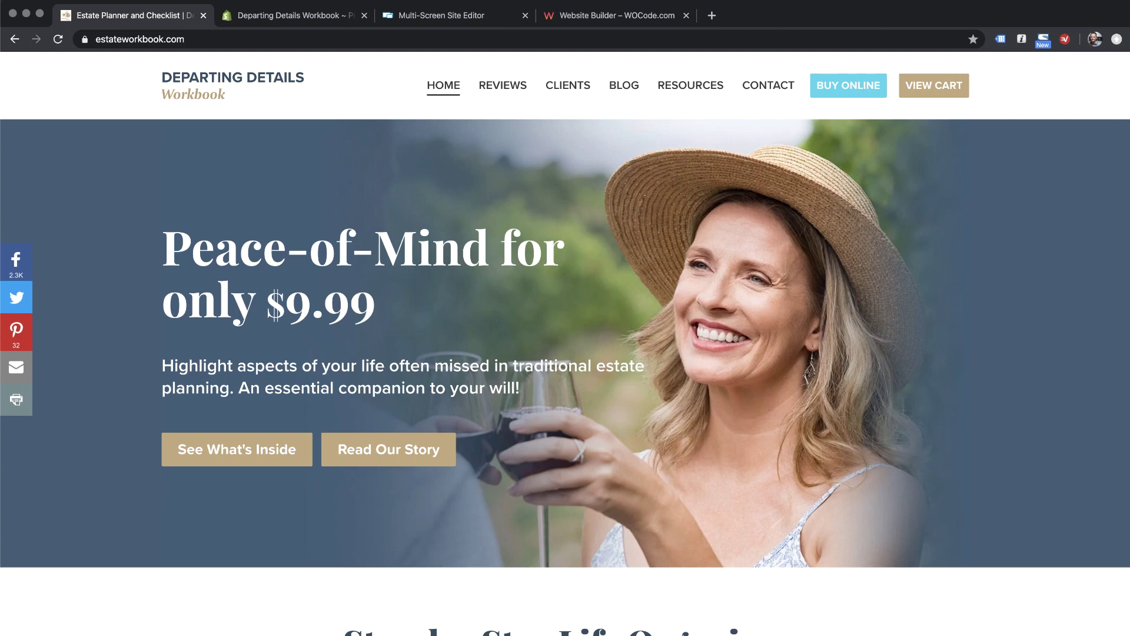
Scroll through the Departing Details home page in the editor, then return to the live estateworkbook.com site
left_click(457, 18)
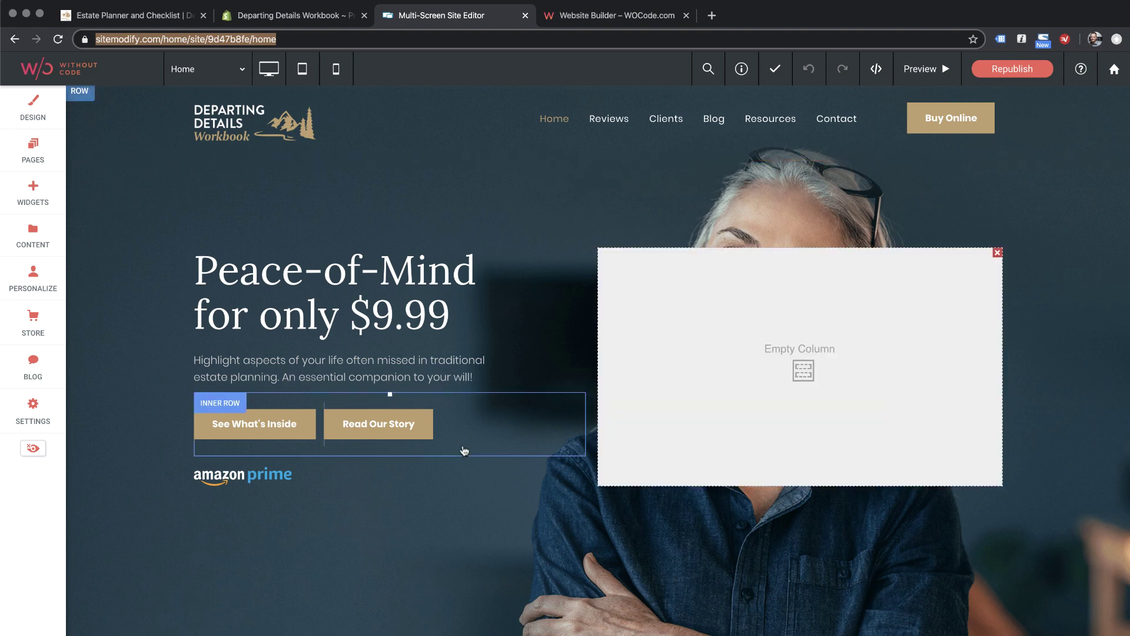
scroll(464, 451, "down", 4)
scroll(465, 451, "down", 6)
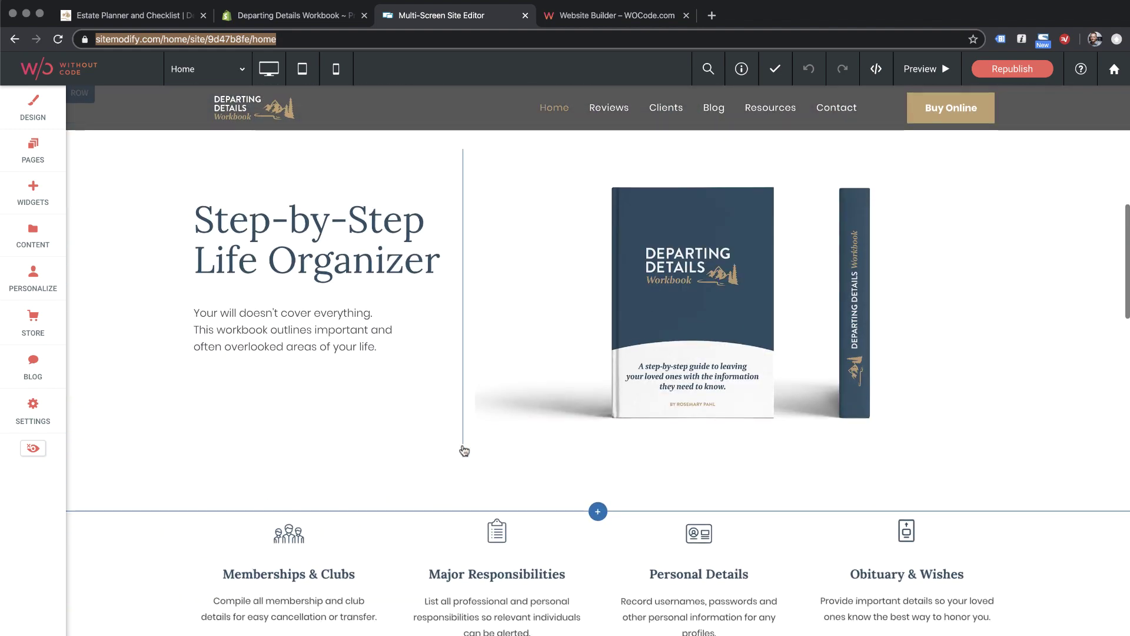
scroll(465, 451, "down", 5)
scroll(465, 451, "down", 6)
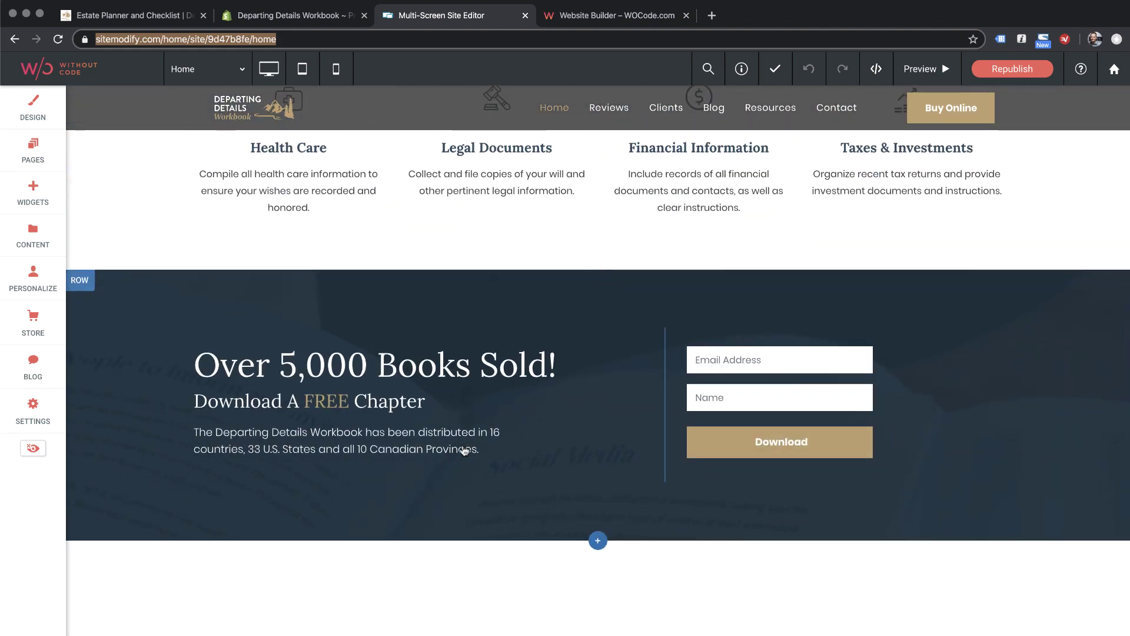
scroll(464, 451, "down", 4)
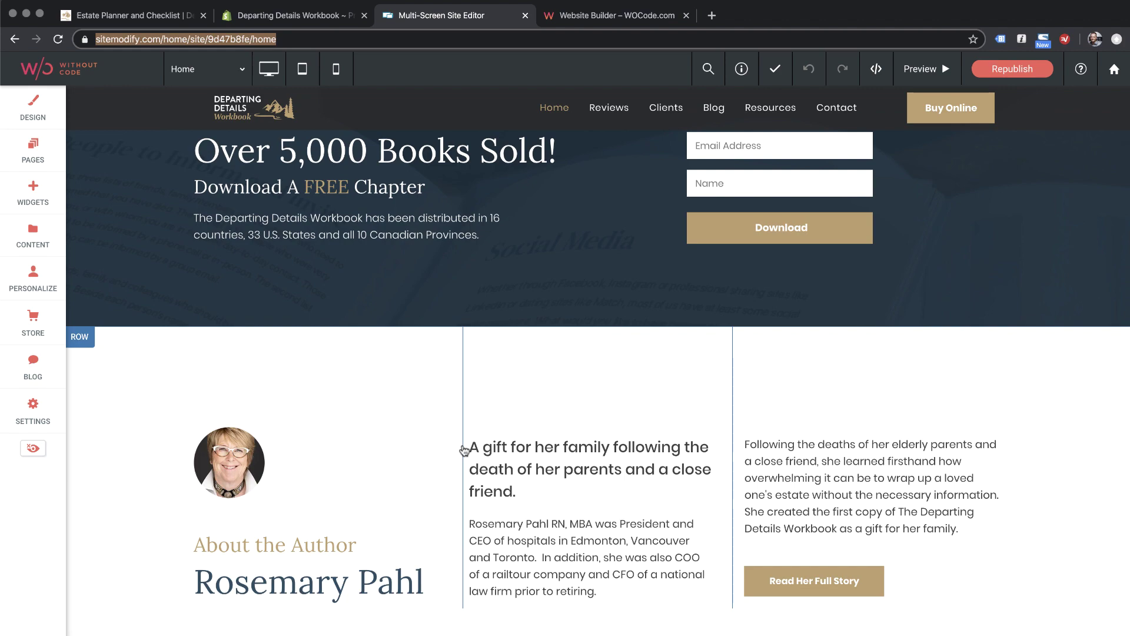
scroll(465, 451, "down", 8)
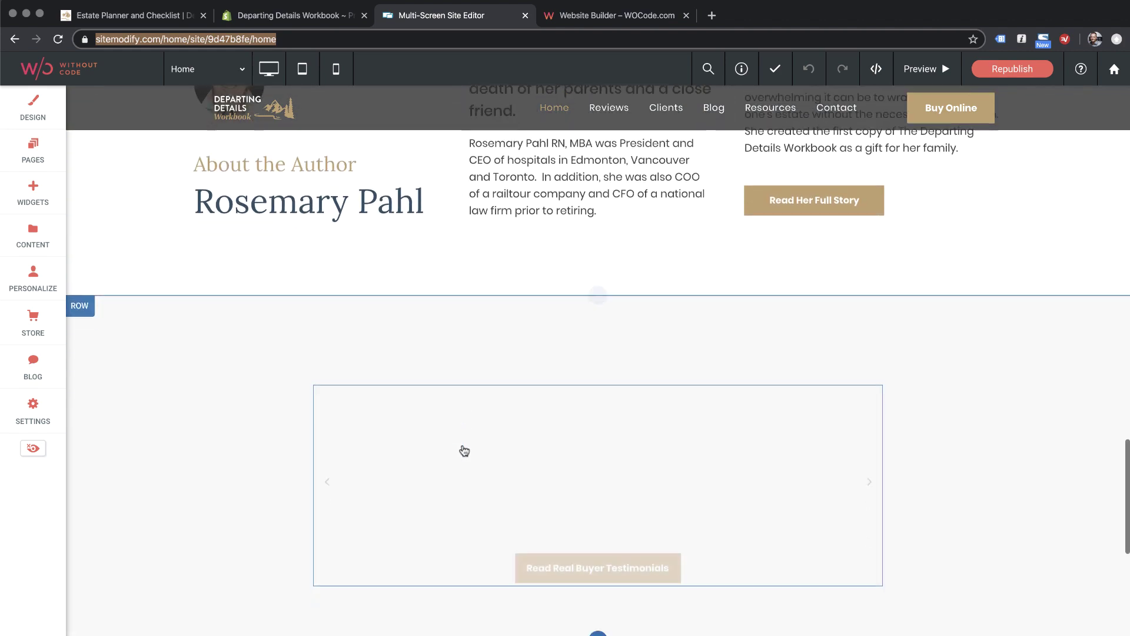
scroll(464, 451, "up", 15)
scroll(464, 451, "up", 5)
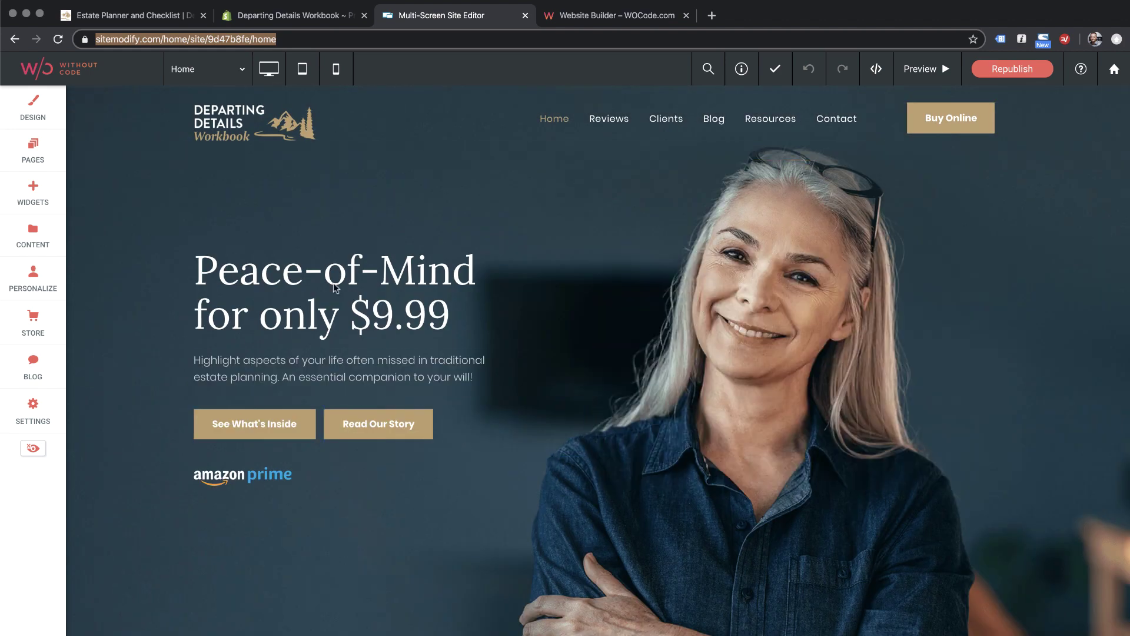
left_click(136, 16)
Browse the live site and look over the Reviews and Testimonials page
scroll(670, 224, "down", 15)
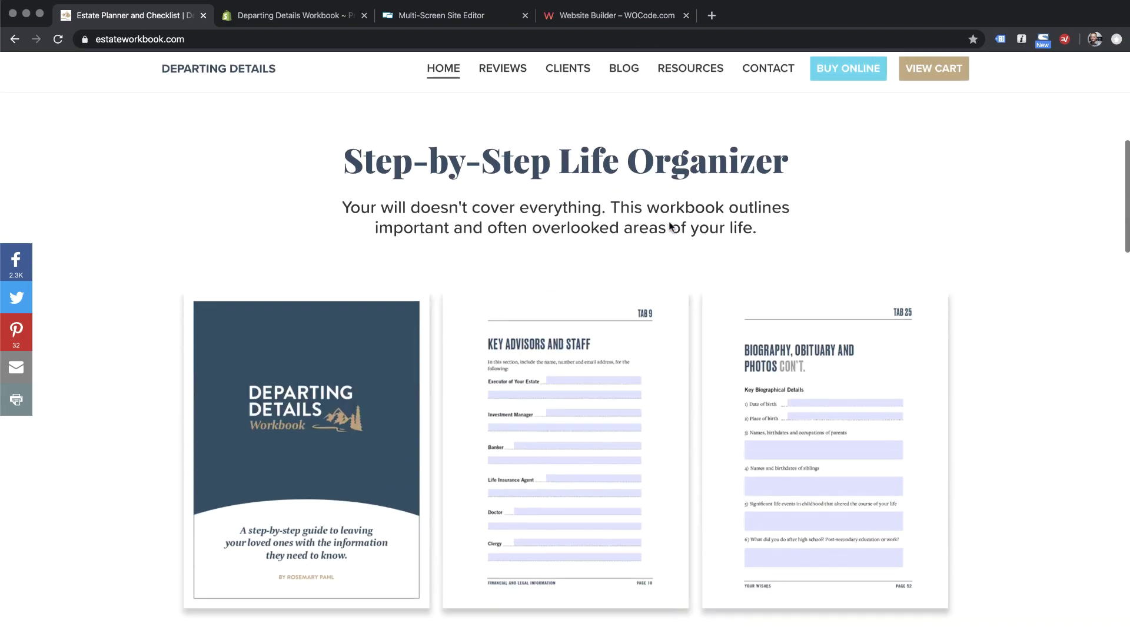
scroll(670, 225, "down", 6)
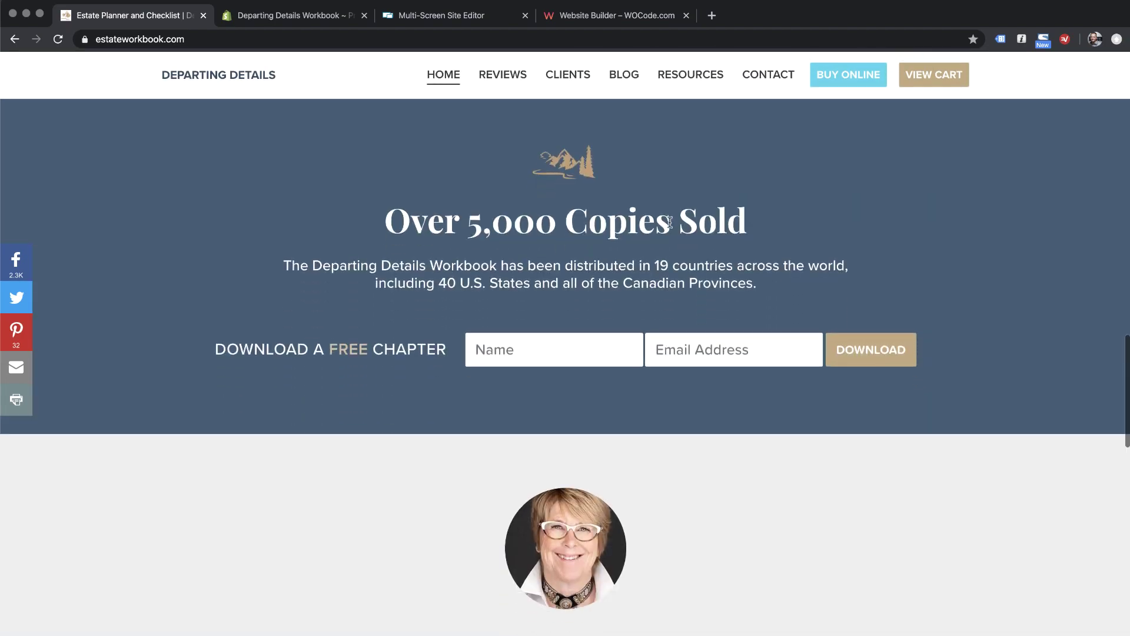
scroll(670, 225, "up", 15)
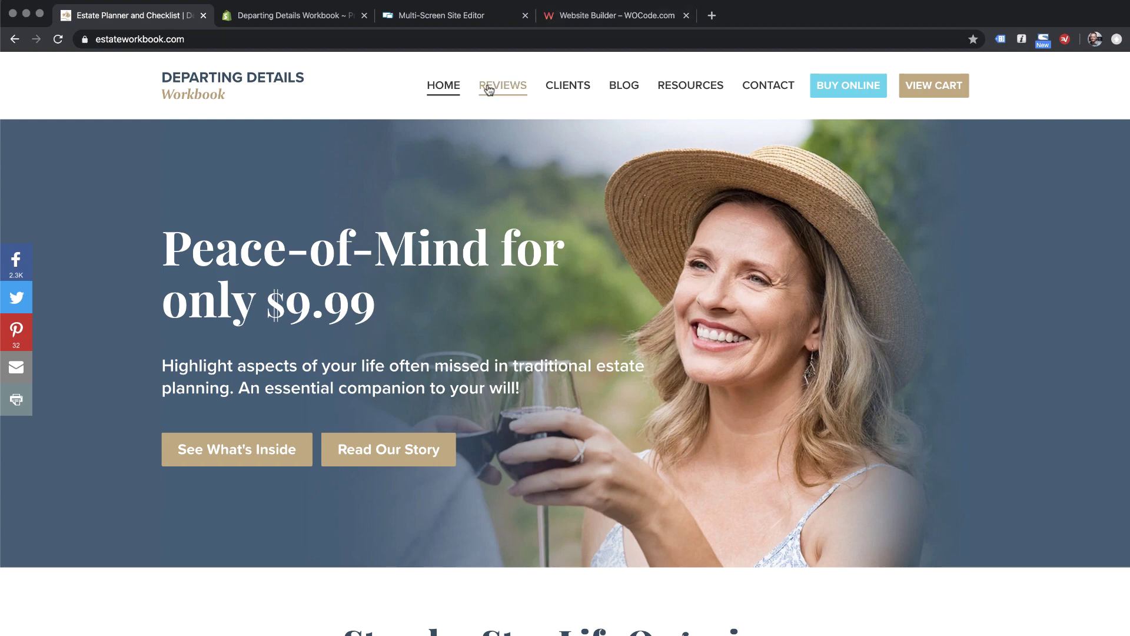
scroll(527, 156, "down", 10)
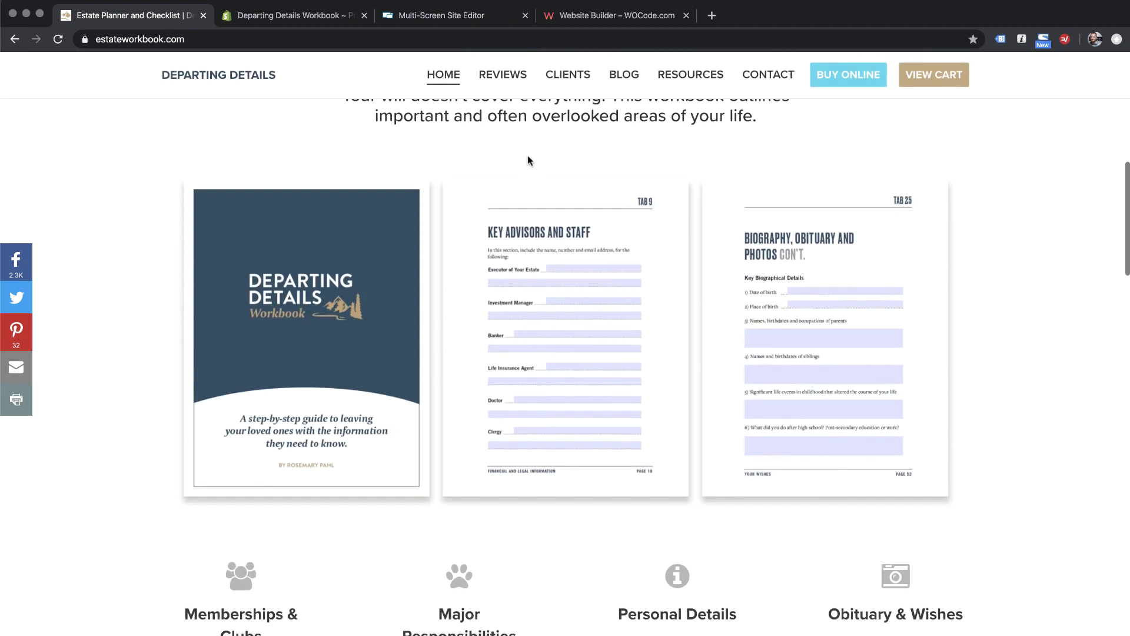
scroll(527, 157, "up", 12)
left_click(520, 88)
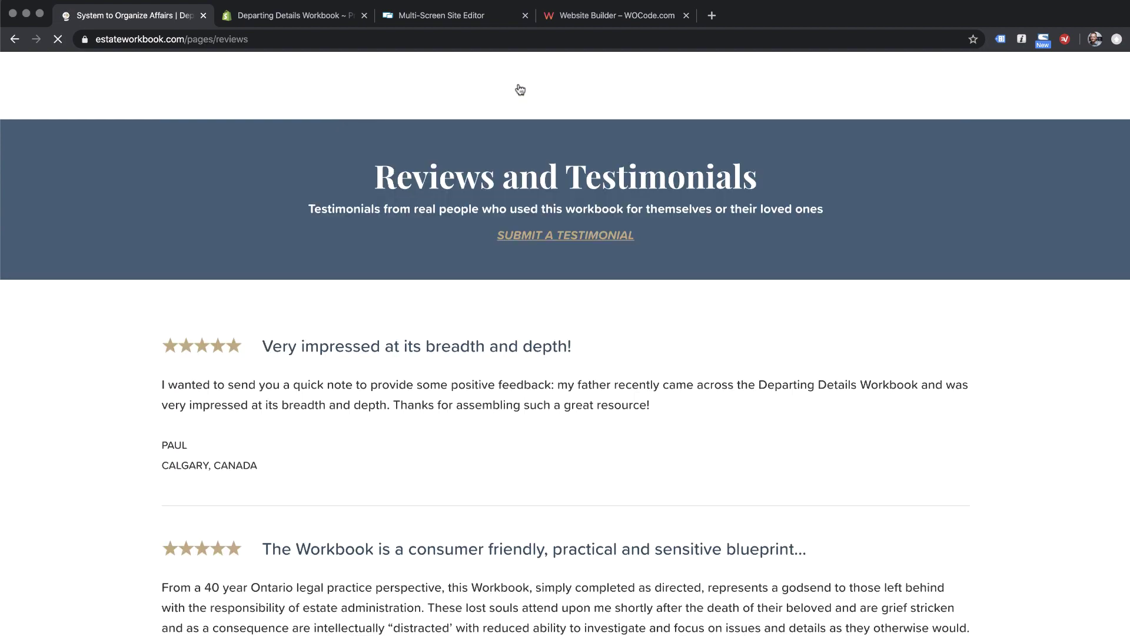
scroll(518, 84, "down", 3)
scroll(518, 84, "up", 3)
Visit the Clients page, then open the $9.99 printable Word .Docx workbook from BUY ONLINE
left_click(569, 89)
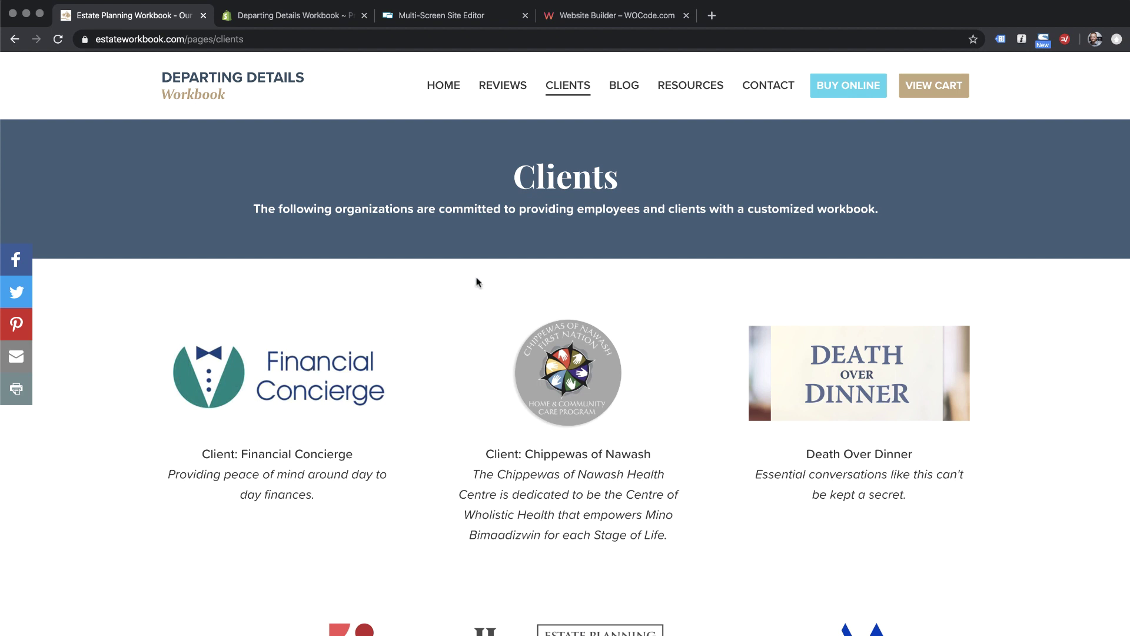
left_click(851, 85)
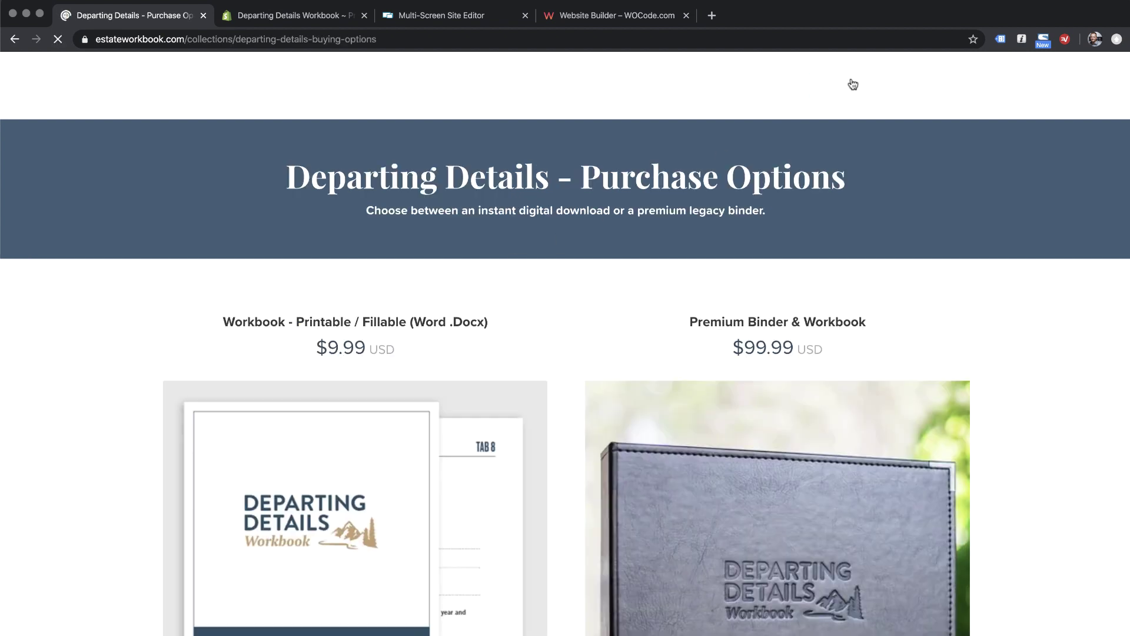
scroll(626, 254, "down", 1)
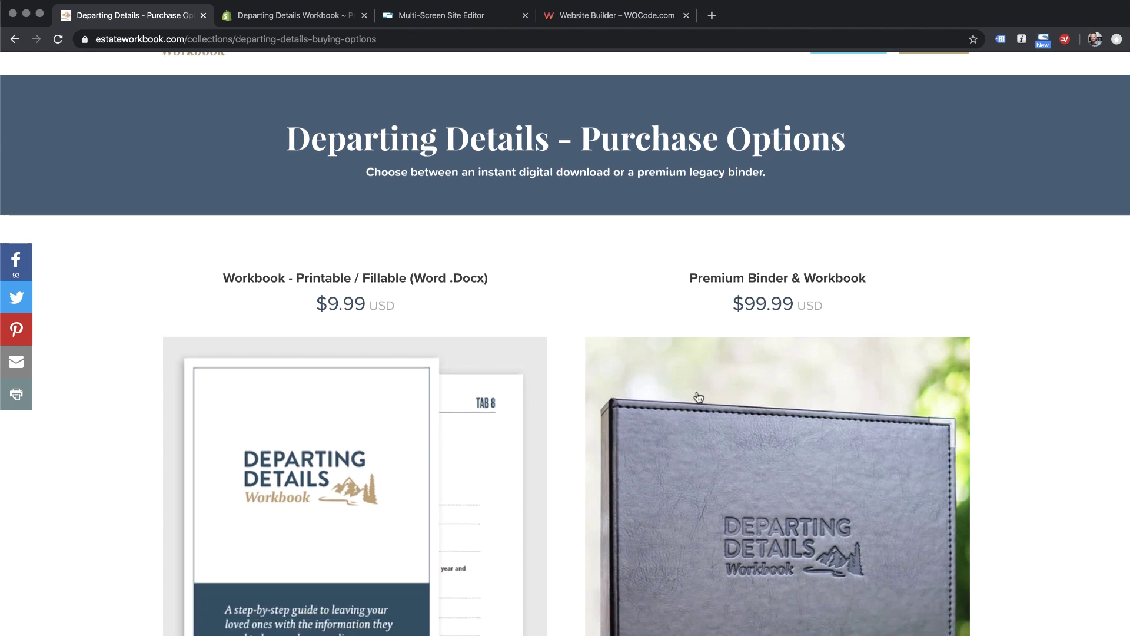
scroll(699, 397, "down", 1)
left_click(389, 428)
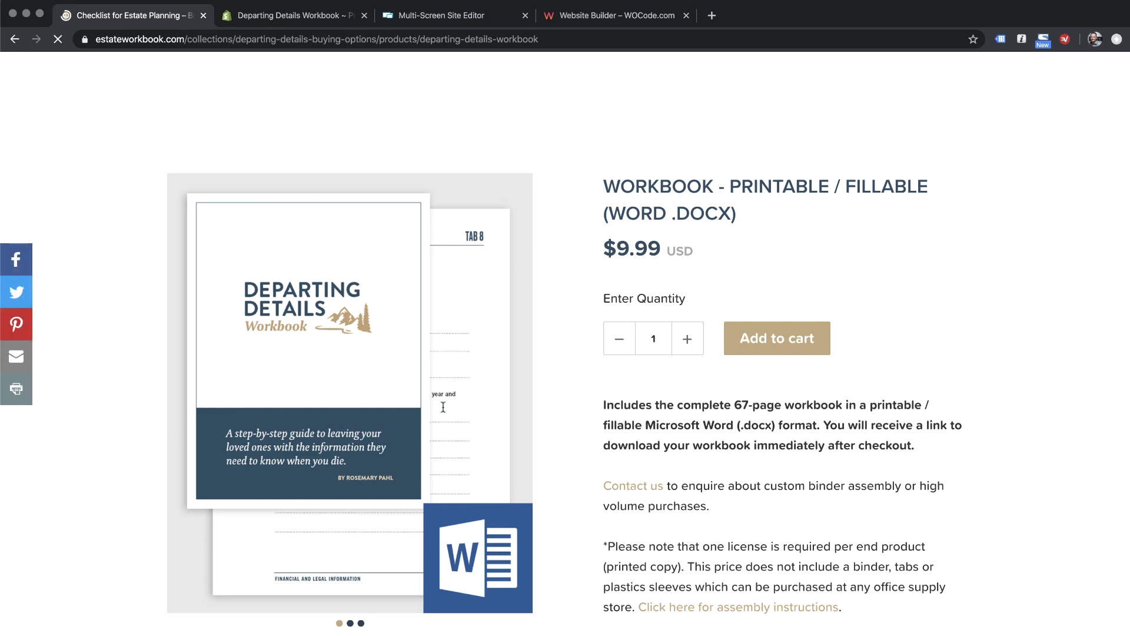
Add three printable workbooks to the cart, reach the $52.45 checkout, then return to the editor
left_click(693, 340)
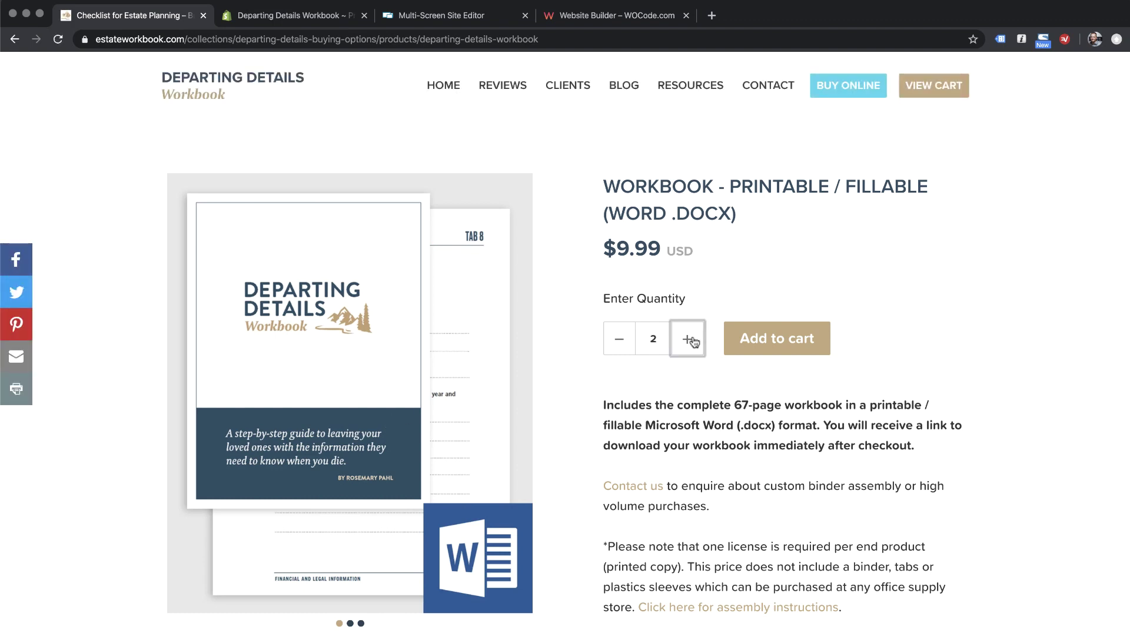
left_click(692, 340)
left_click(778, 340)
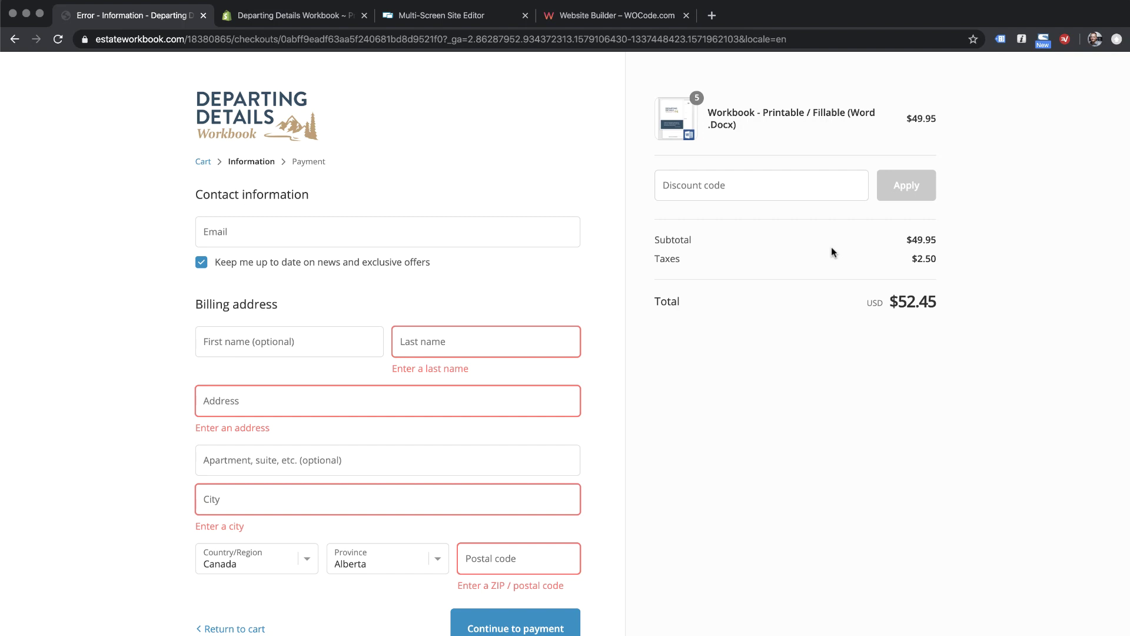
left_click(465, 17)
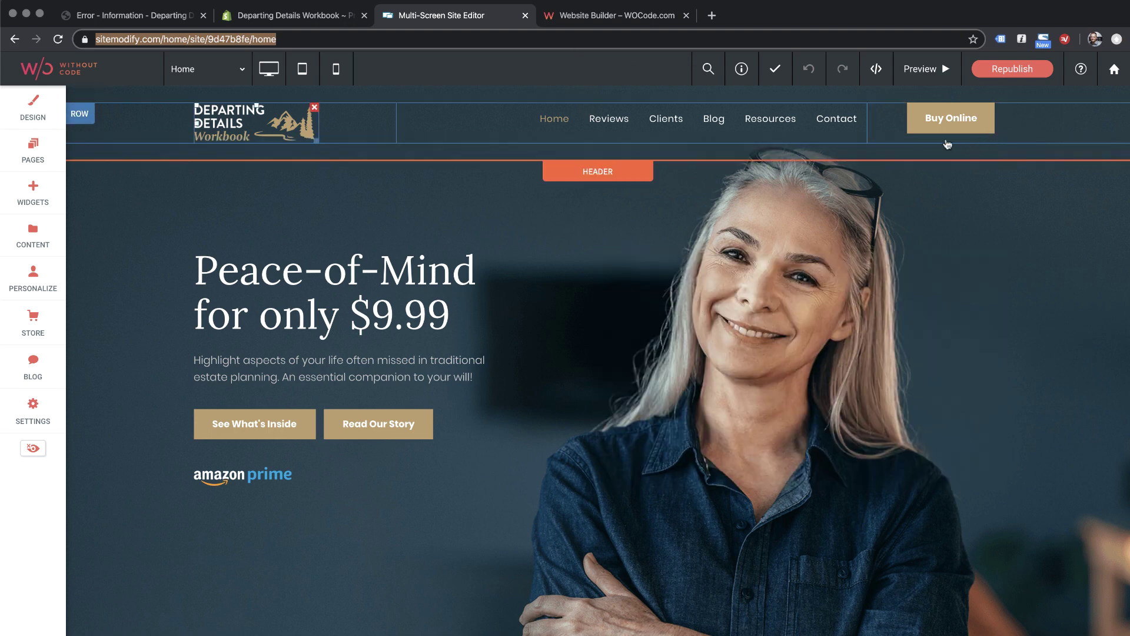
Open the Departing Details Leather Binder page under Buy Workbook, then go to the Shopify Products admin
left_click(43, 148)
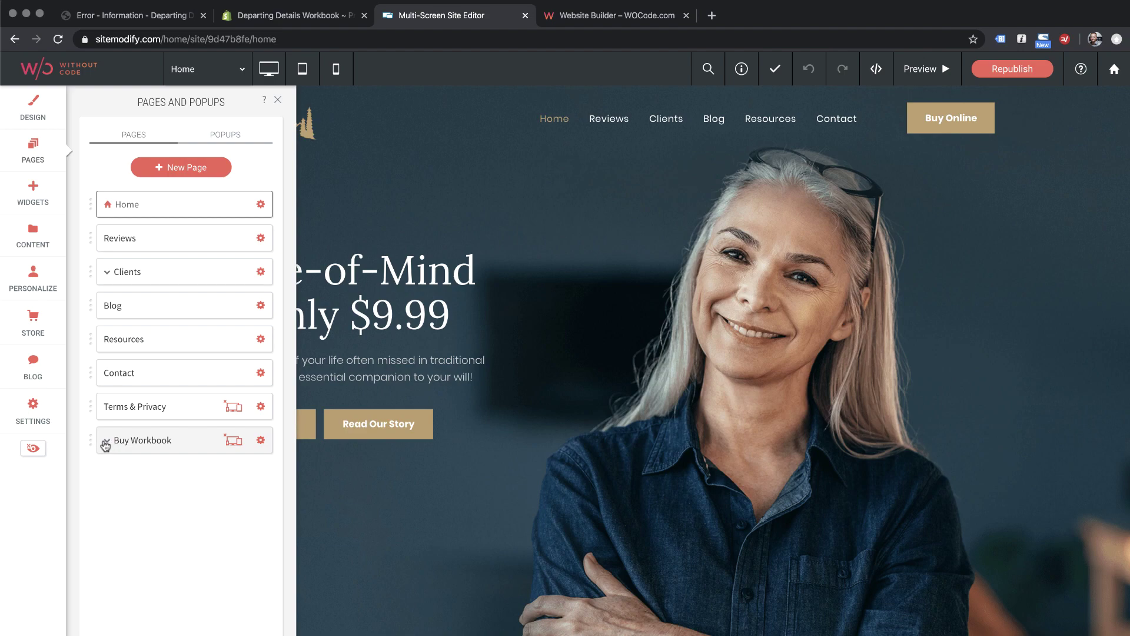
left_click(107, 444)
left_click(171, 496)
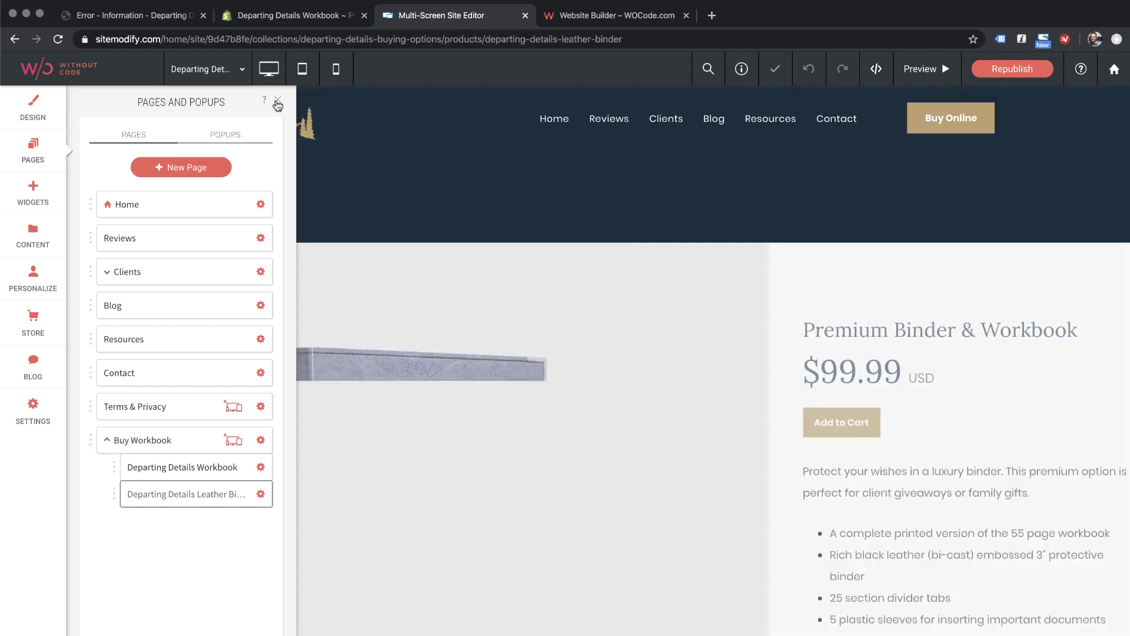
left_click(278, 105)
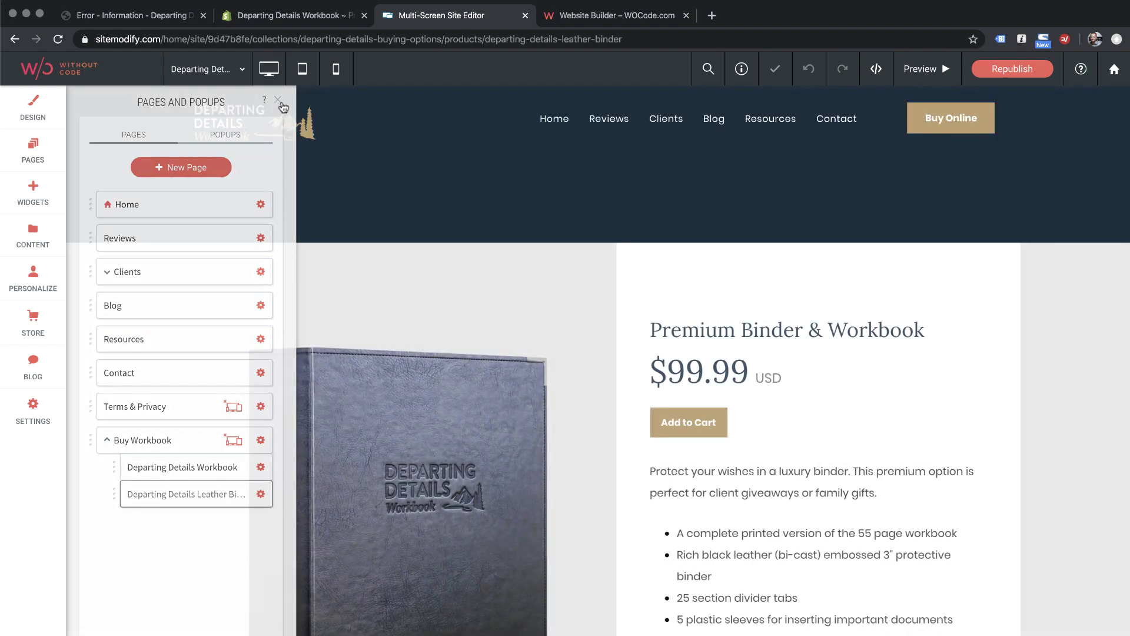
scroll(1016, 328, "down", 3)
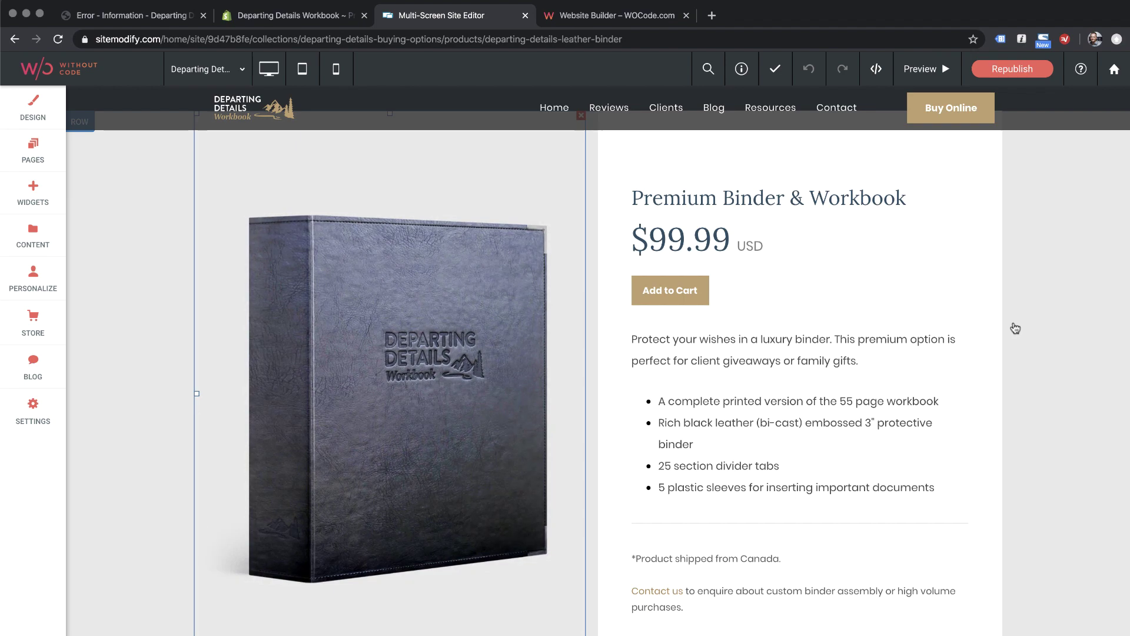
left_click(290, 17)
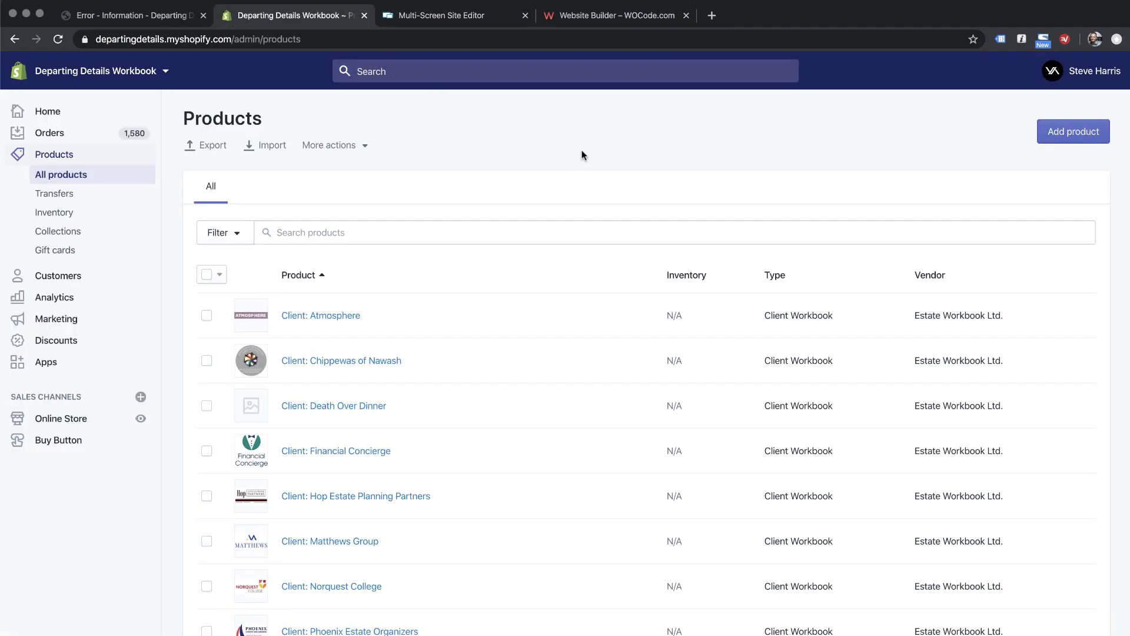
Open the Premium Binder & Workbook product, check its More actions, and go to the Buy Button channel
scroll(581, 155, "down", 4)
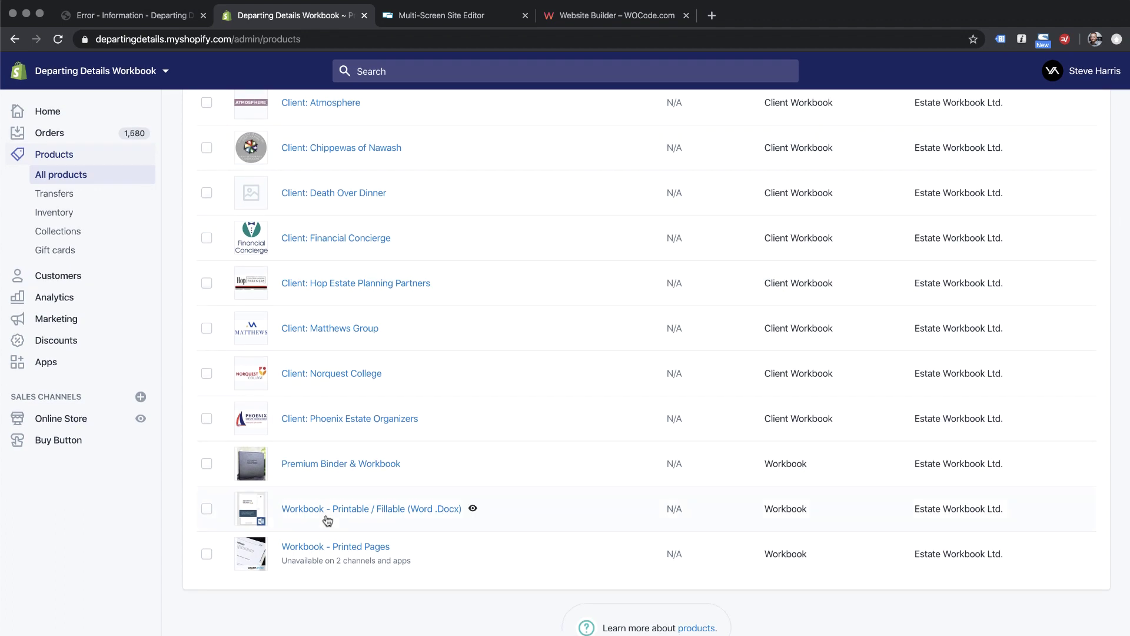
left_click(310, 467)
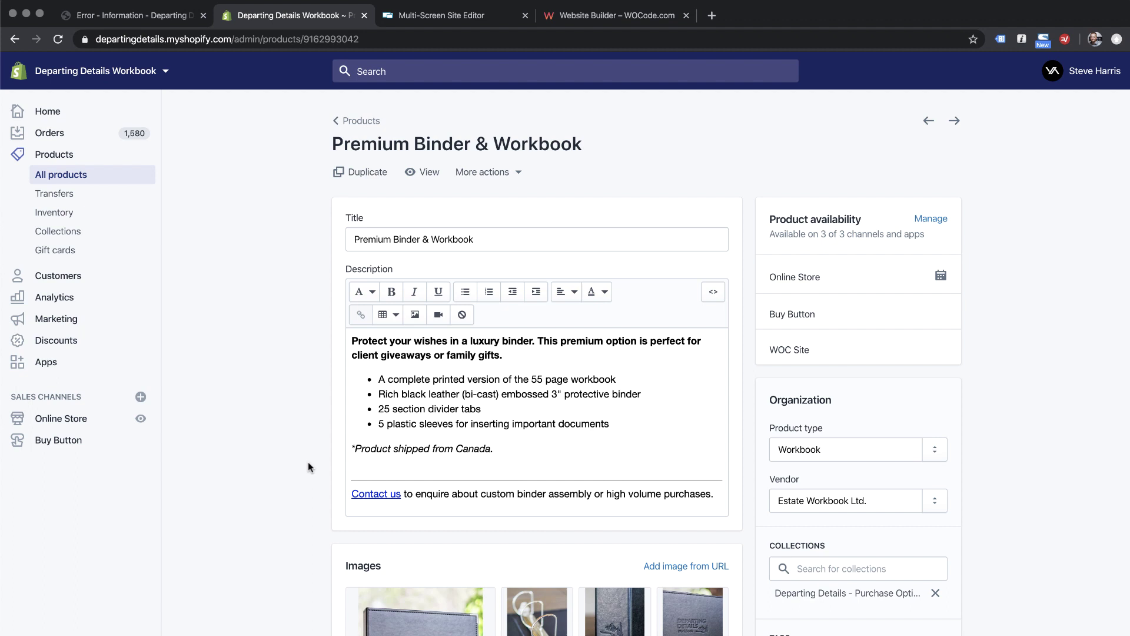
left_click(518, 173)
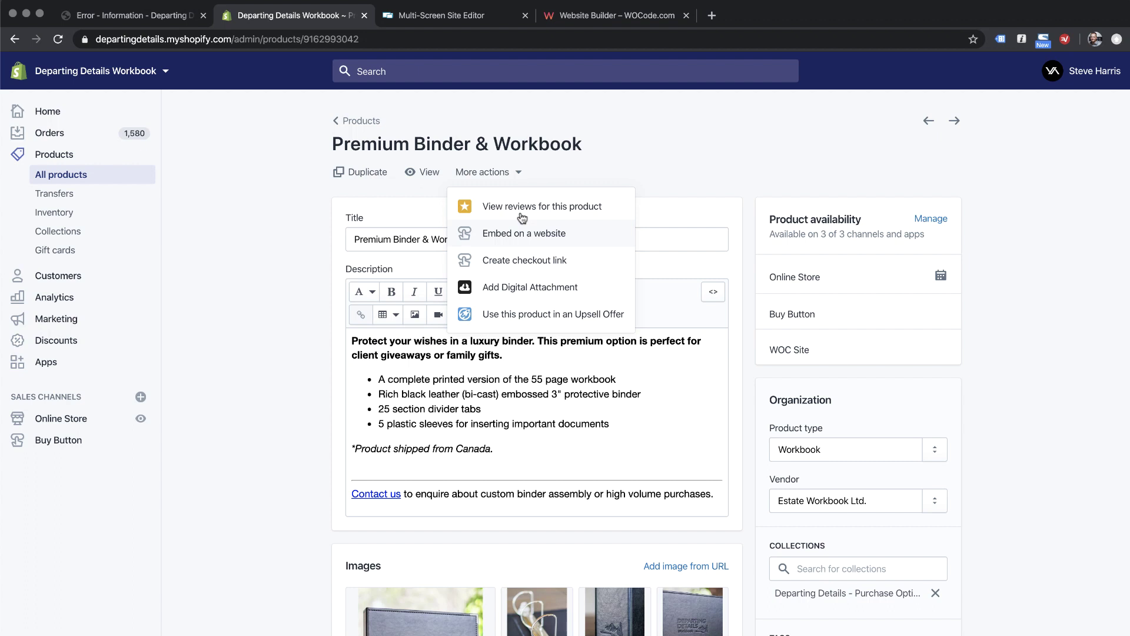
left_click(294, 265)
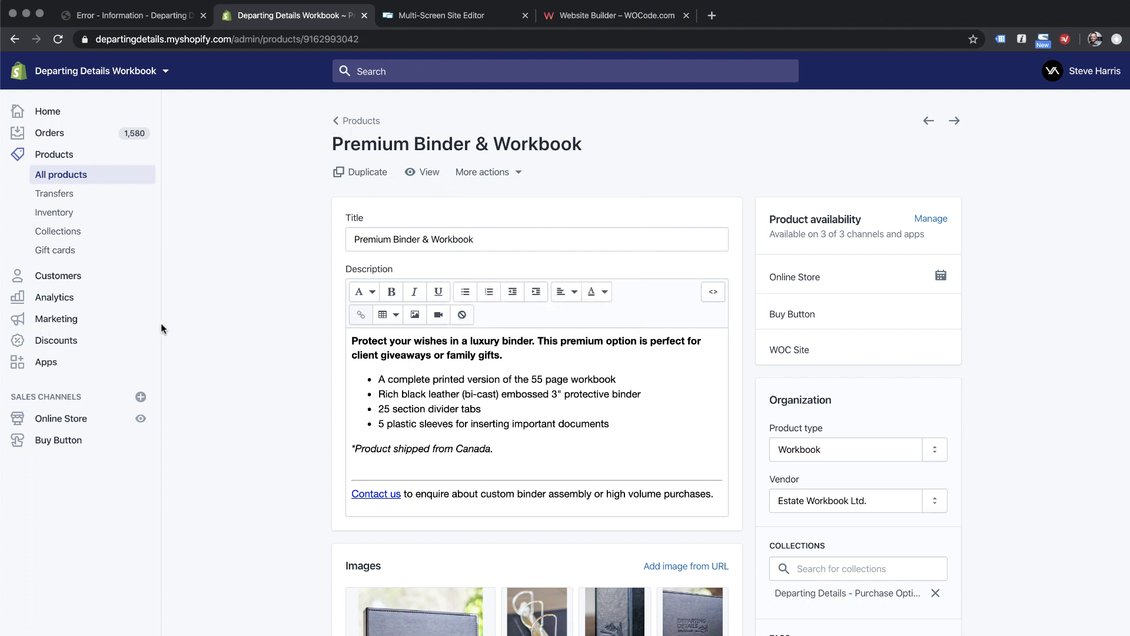
left_click(66, 444)
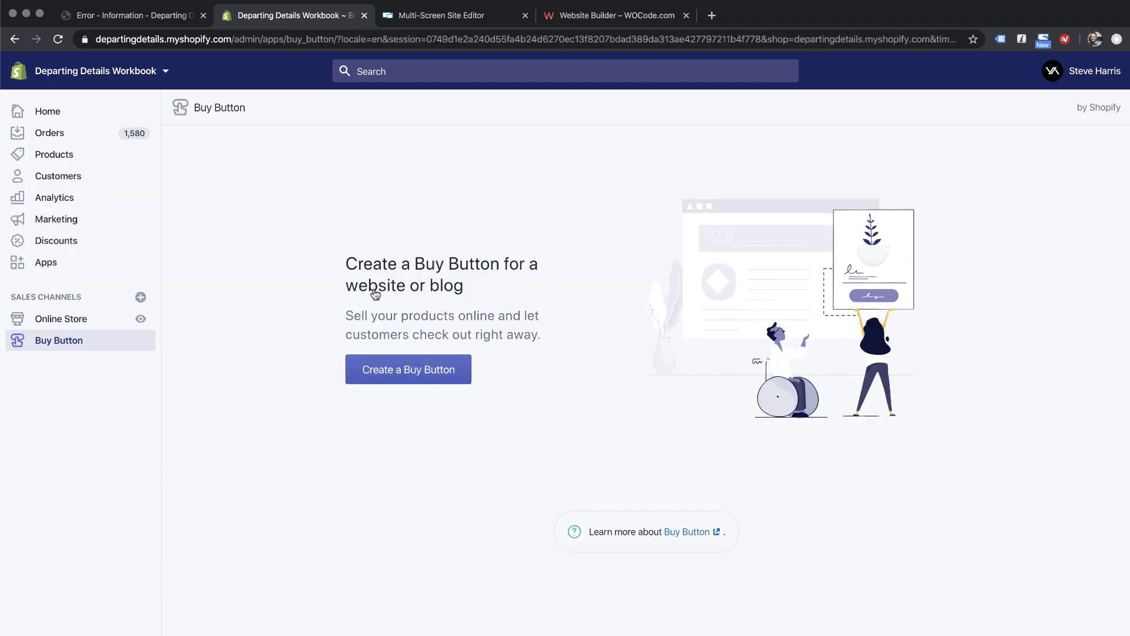
Create a product Buy Button and select the Premium Binder & Workbook product
left_click(422, 377)
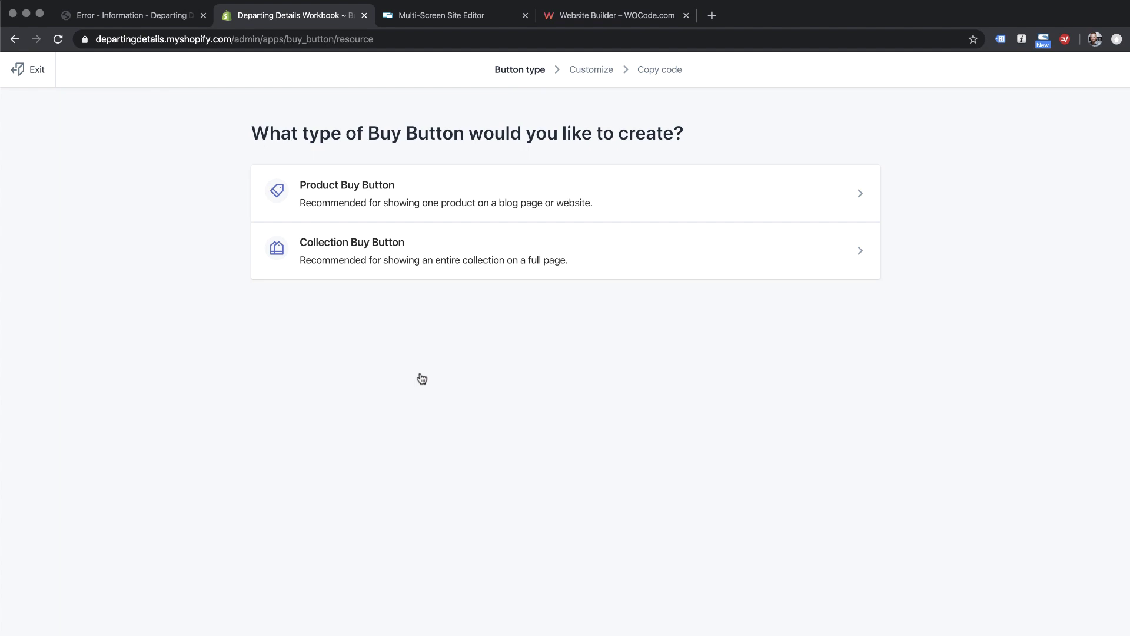
left_click(375, 197)
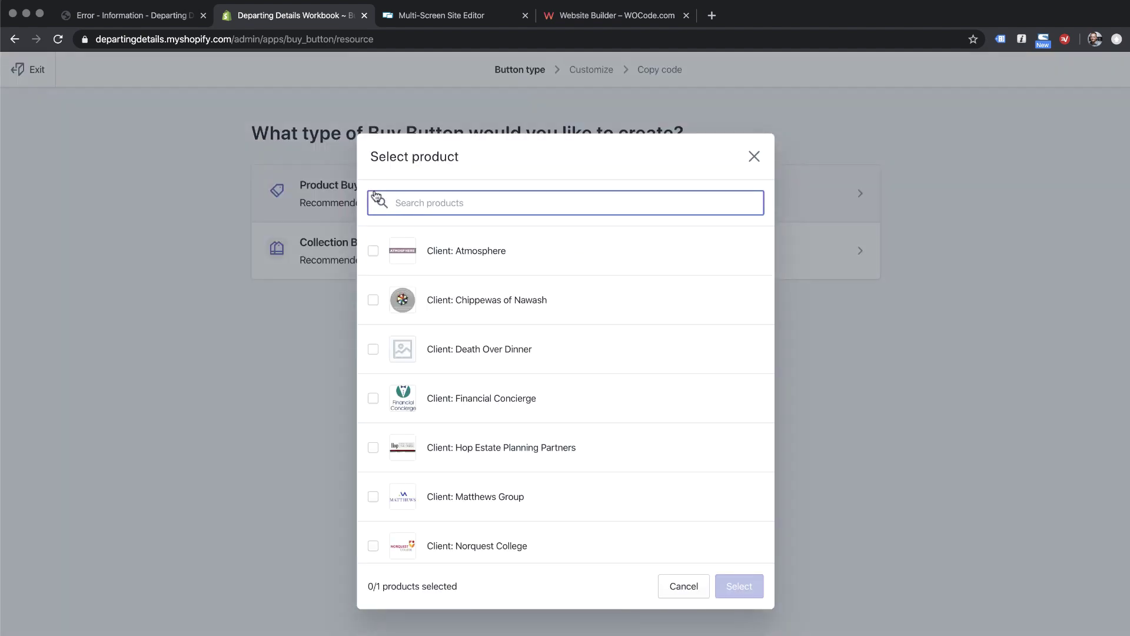
scroll(486, 397, "down", 3)
scroll(487, 397, "down", 1)
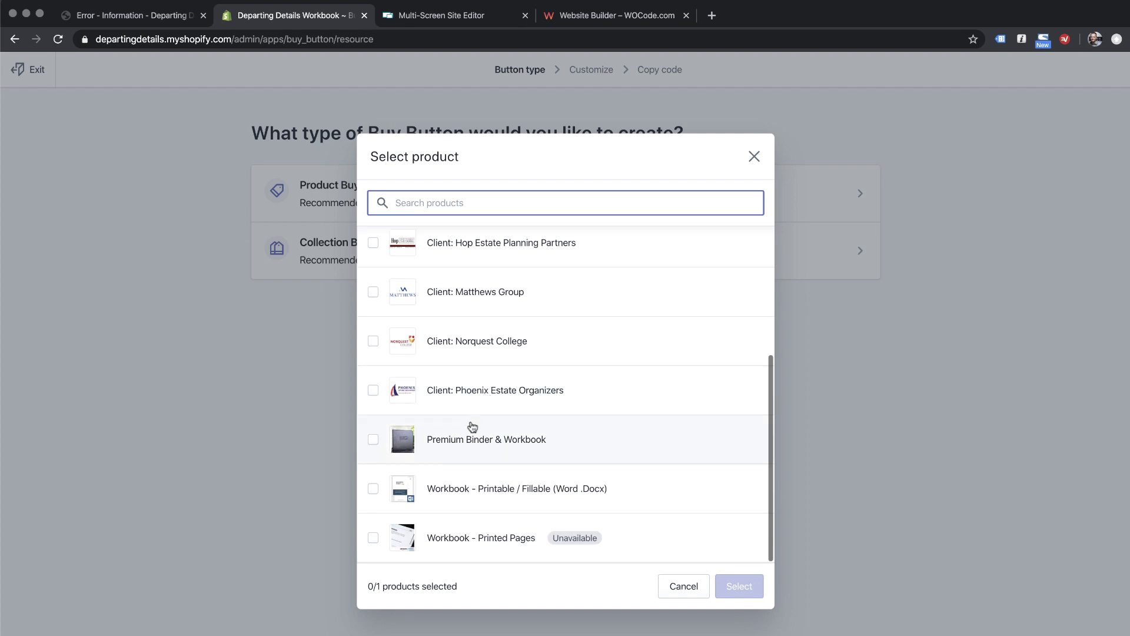
left_click(463, 443)
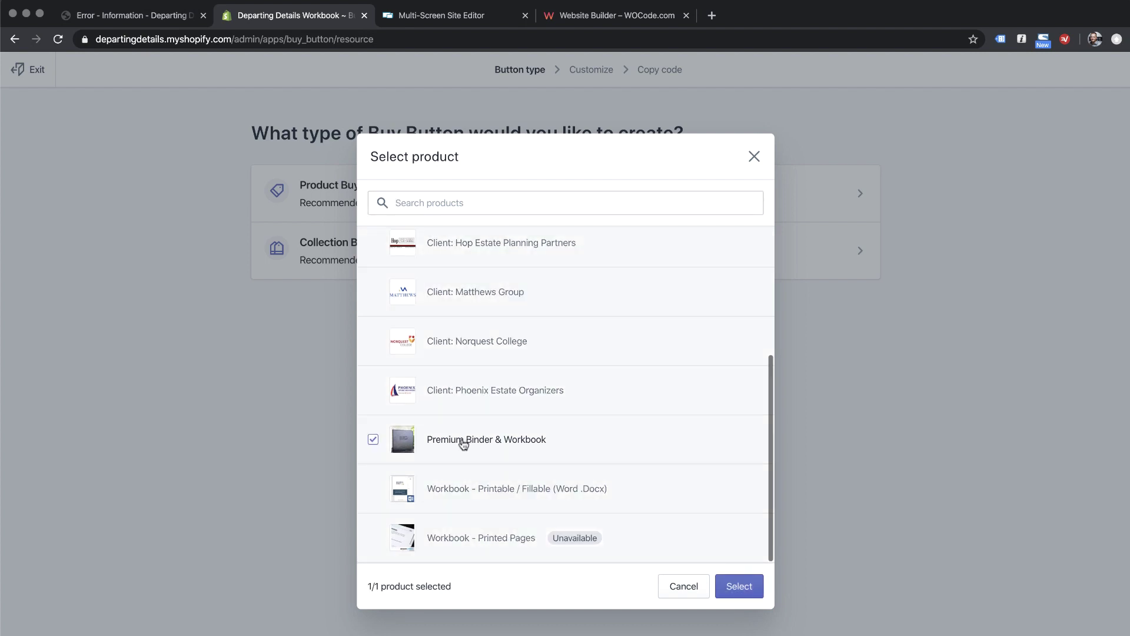
left_click(747, 586)
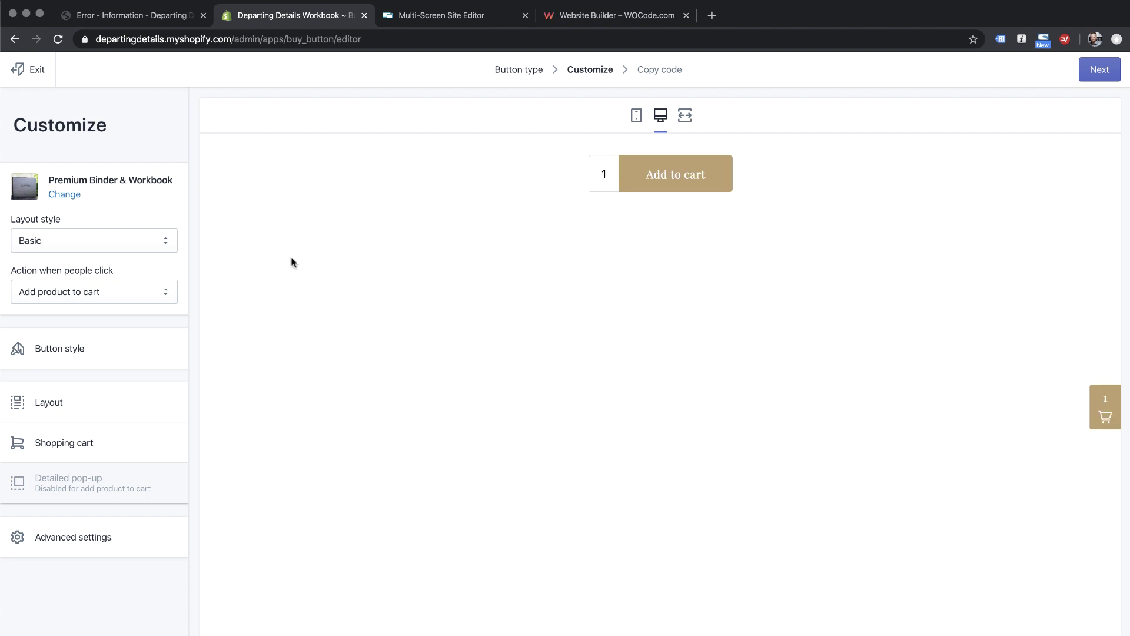
Set the layout style to Basic, keeping Add product to cart as the click action
left_click(24, 240)
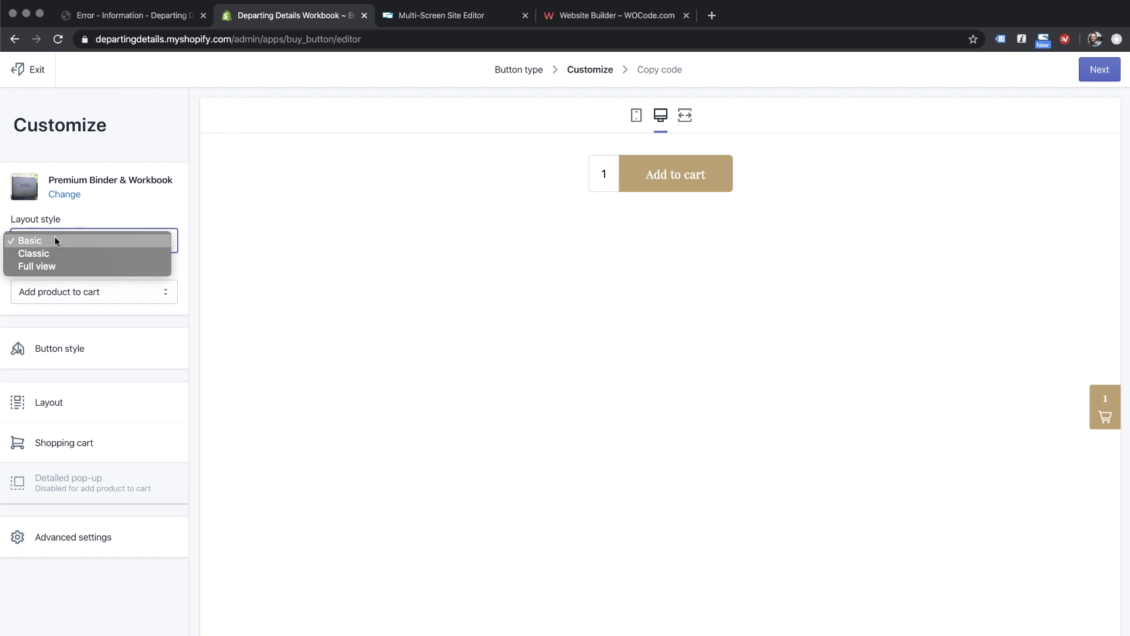
left_click(40, 265)
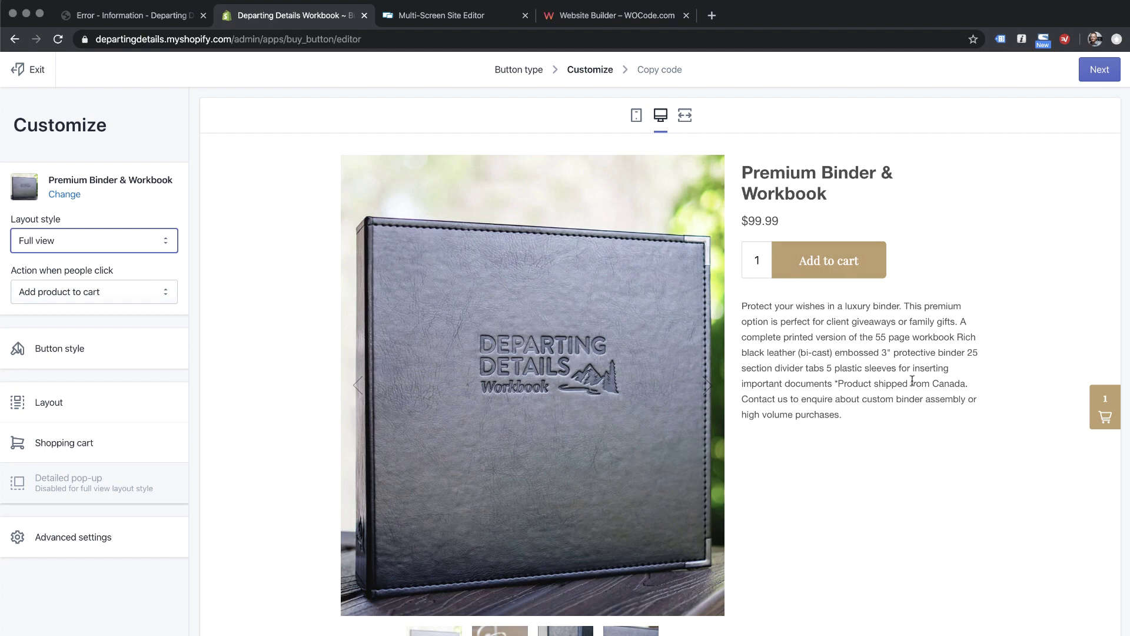
left_click(71, 236)
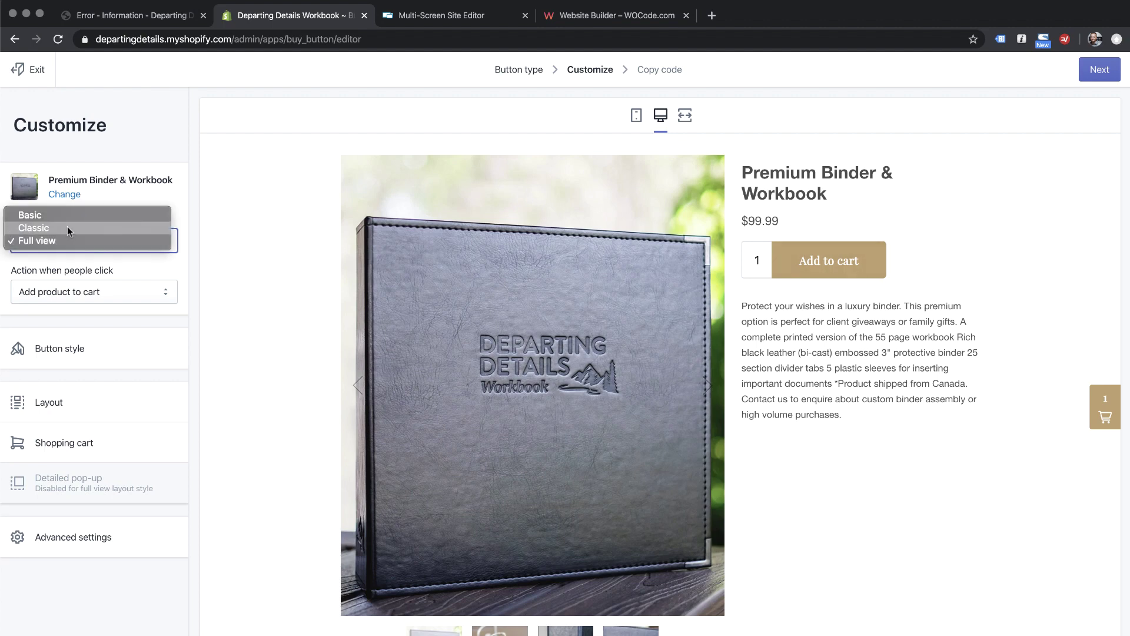
key("Escape")
key("b")
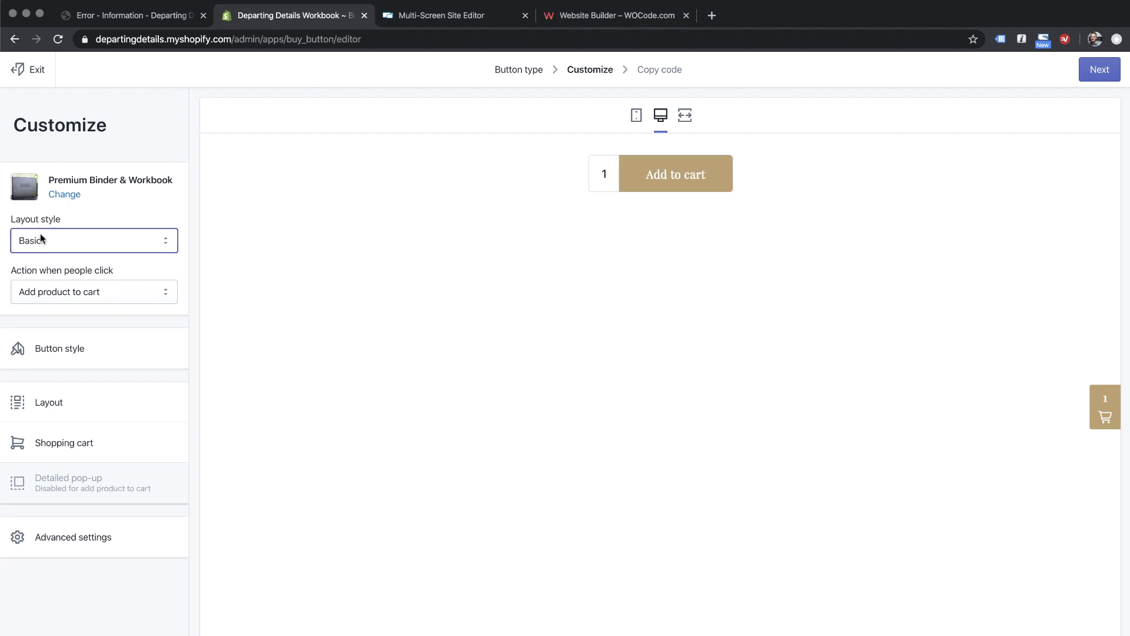
left_click(104, 297)
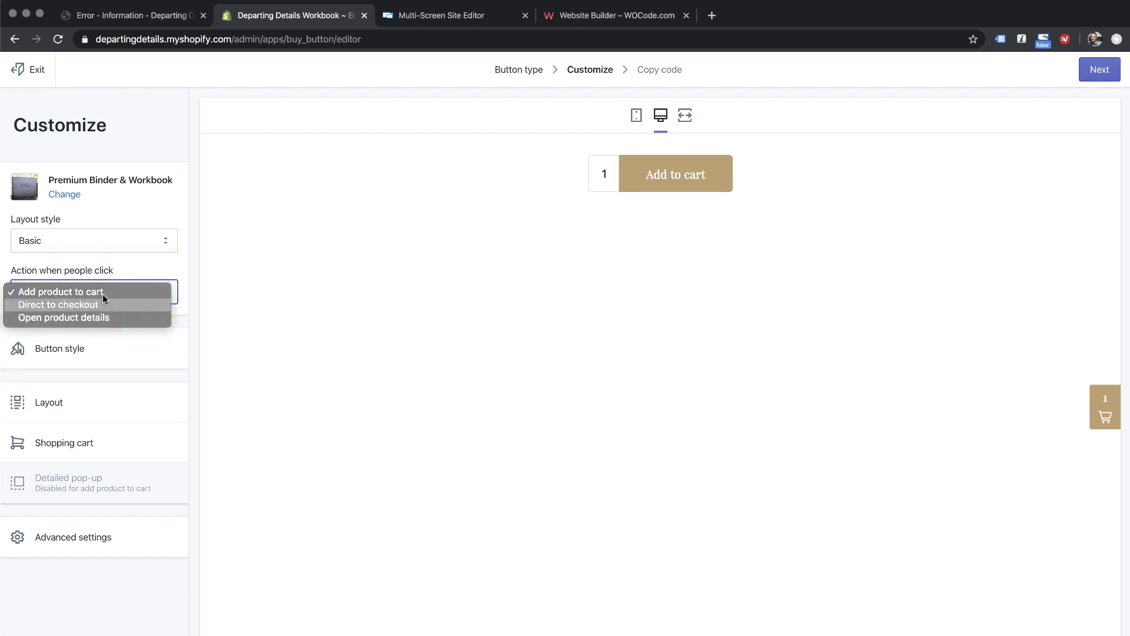
left_click(81, 292)
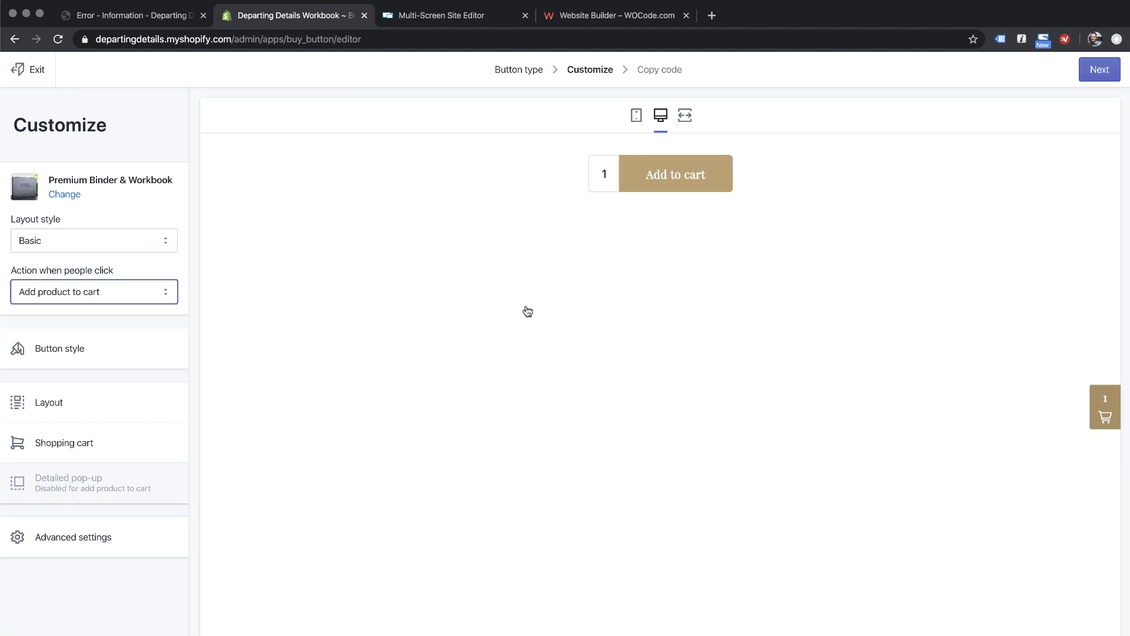
Review Button style and Shopping cart settings, then view checkout behaviour set to Redirect in the same tab
left_click(76, 354)
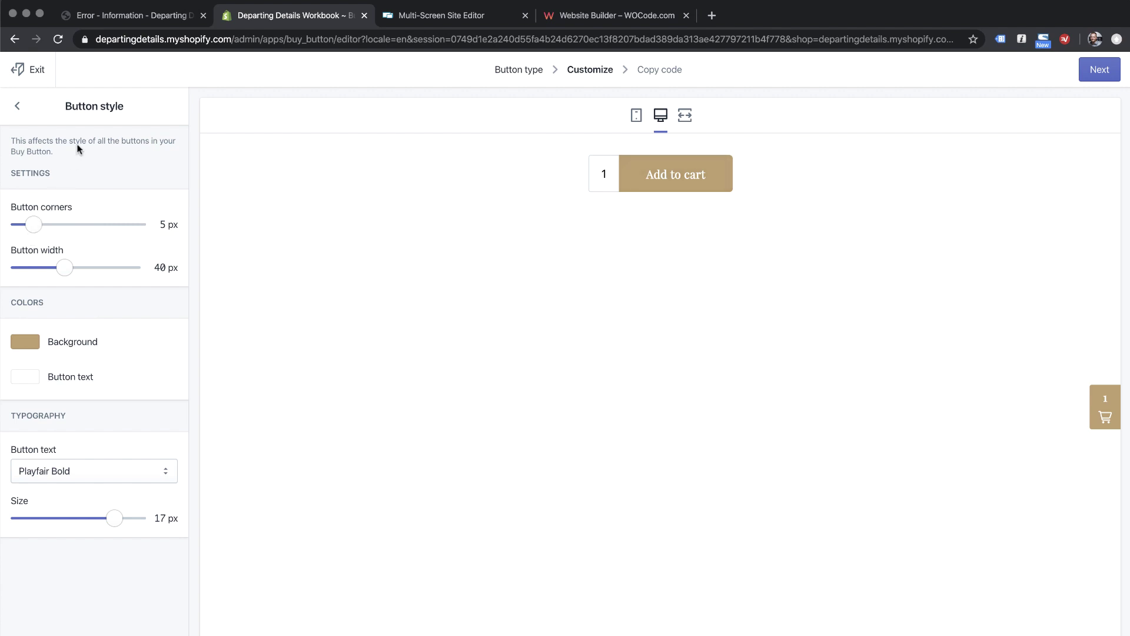
left_click(19, 108)
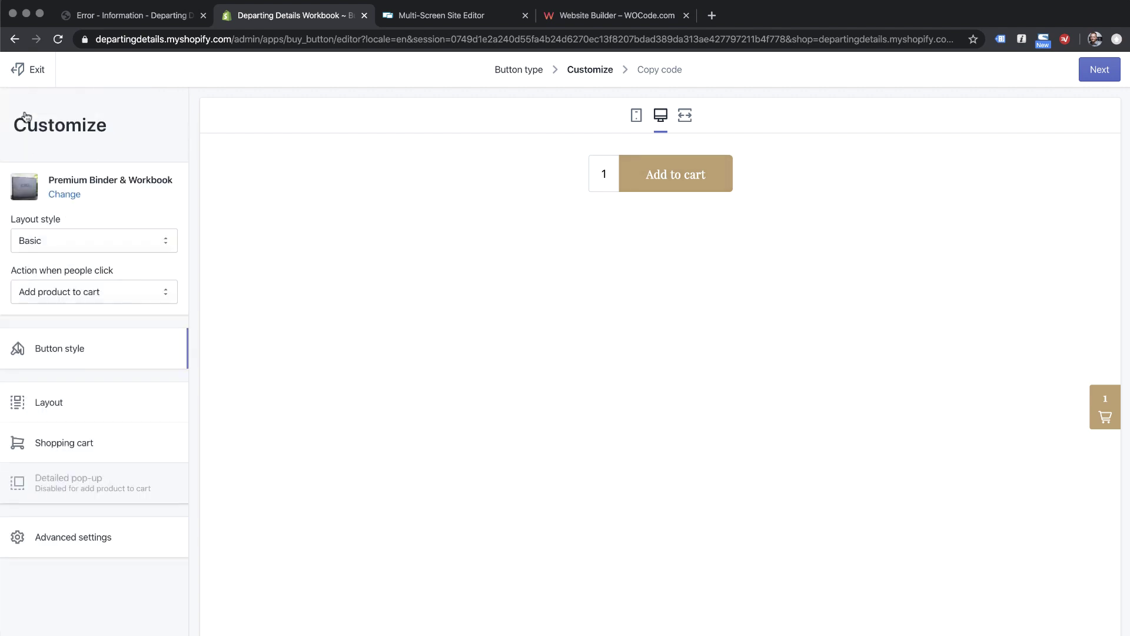
left_click(55, 444)
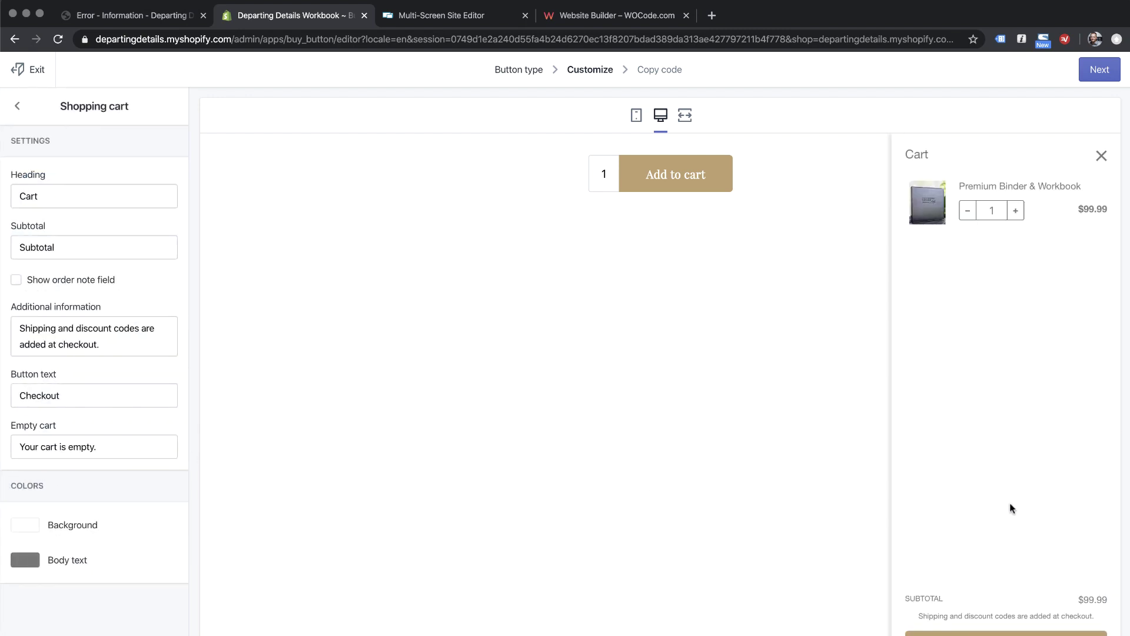
scroll(994, 283, "down", 1)
scroll(994, 283, "up", 1)
left_click(18, 107)
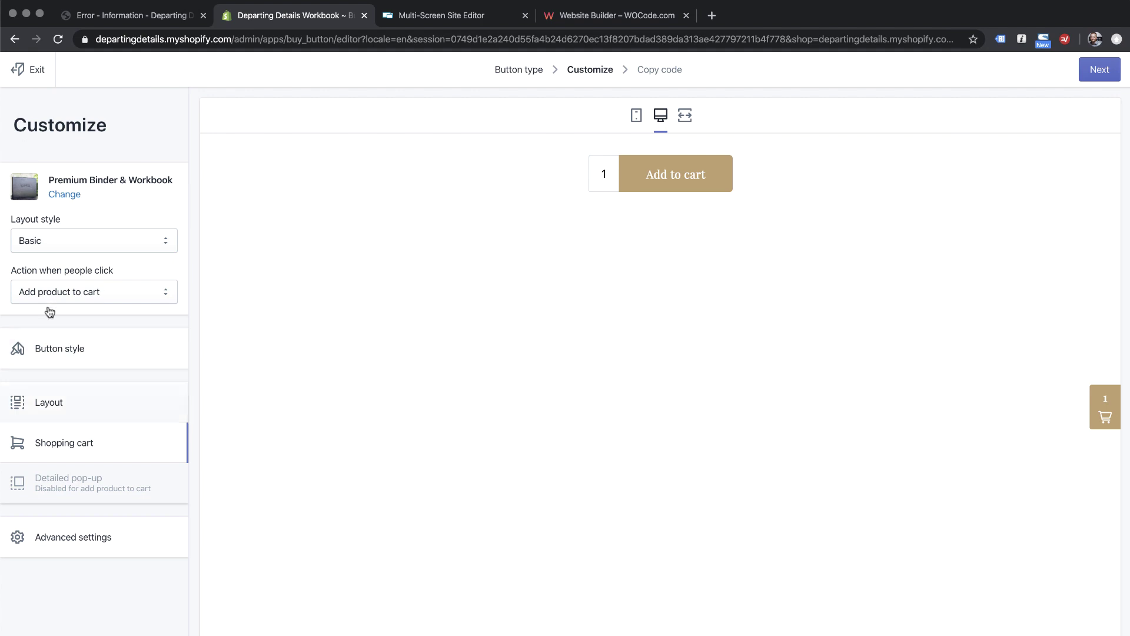
left_click(81, 540)
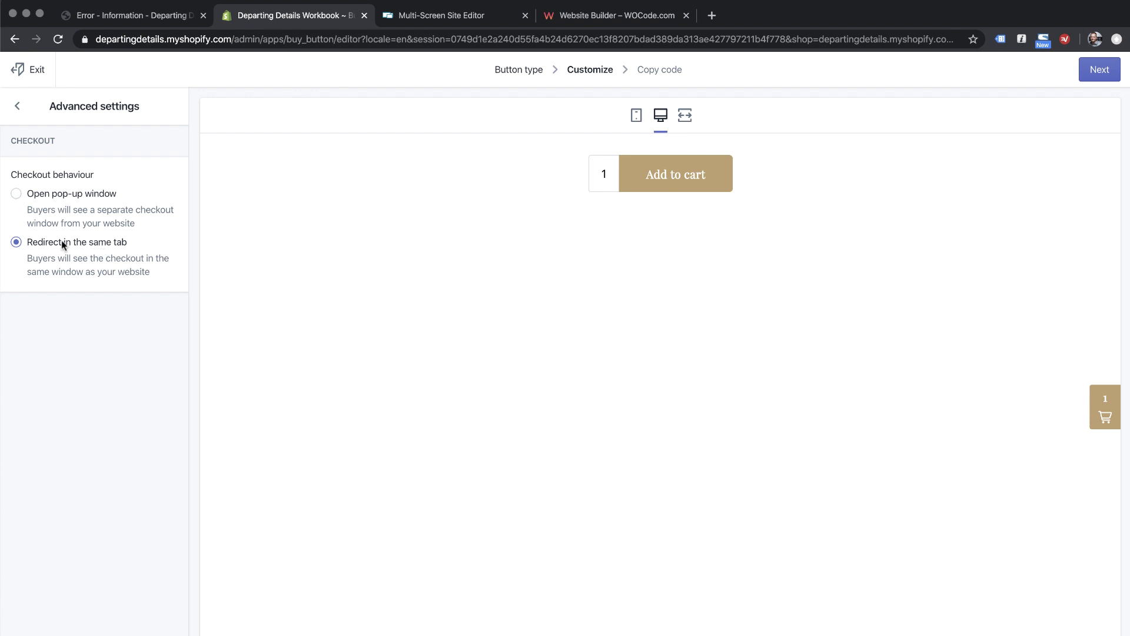
Copy the Buy Button embed code and go back to the Premium Binder & Workbook page in the editor
left_click(1101, 71)
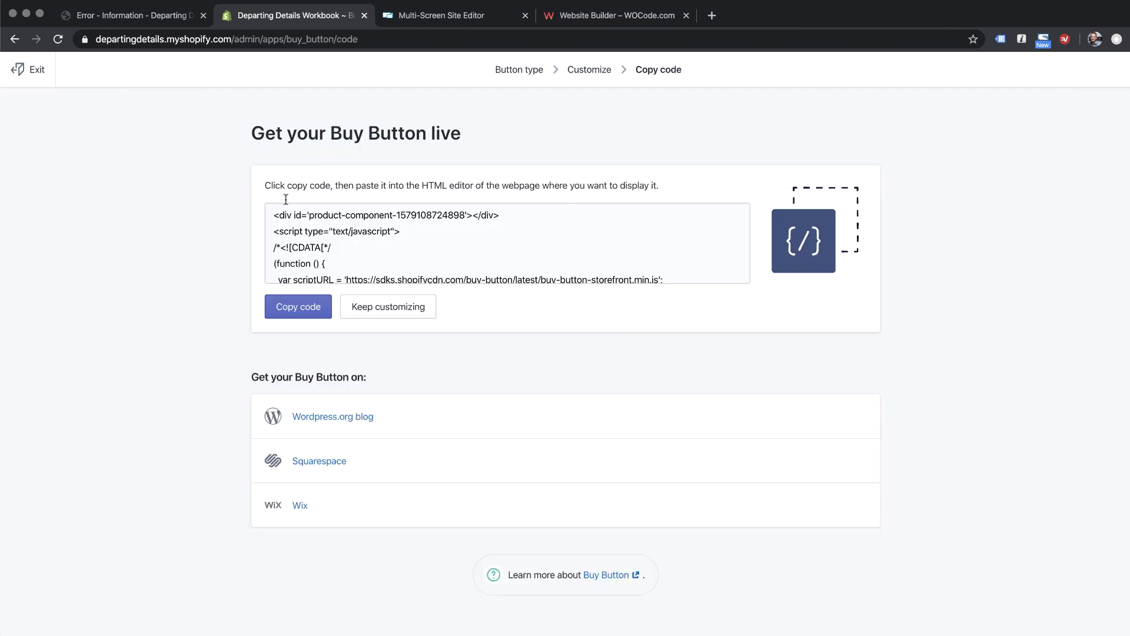
left_click(307, 308)
left_click(439, 15)
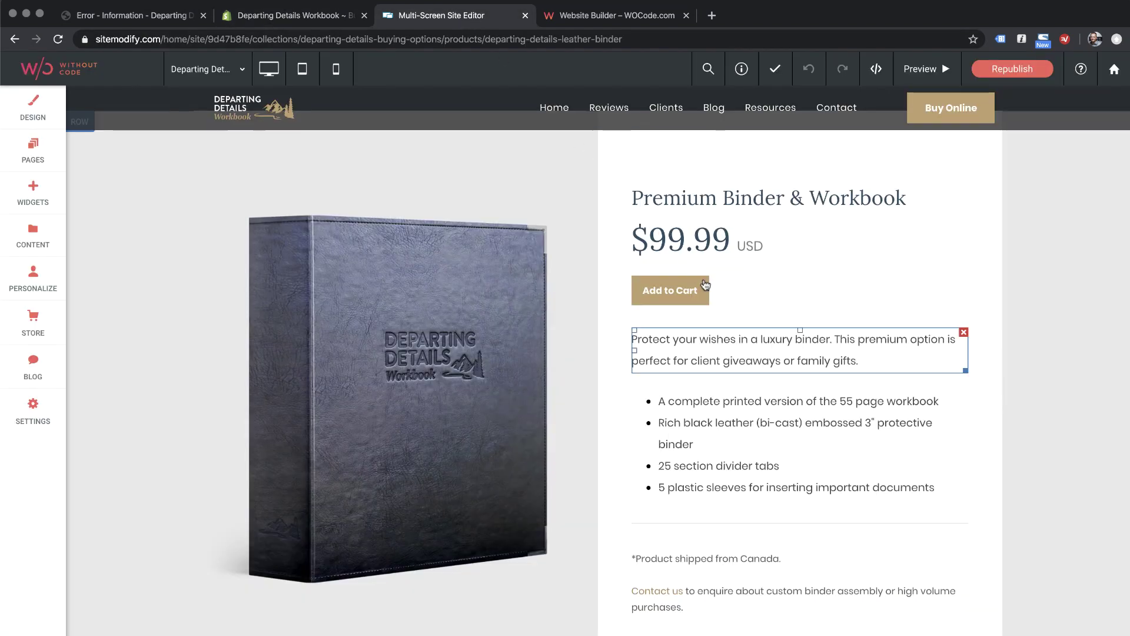
Delete the old Add to Cart button and search the widgets for 'html'
left_click(706, 285)
left_click(706, 282)
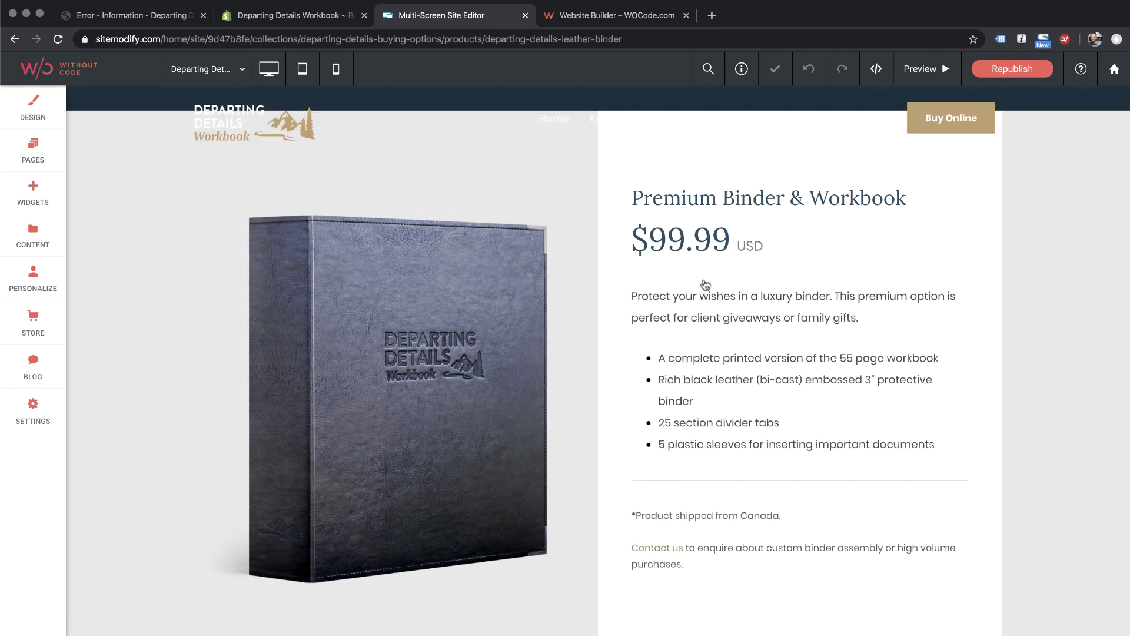
left_click(48, 202)
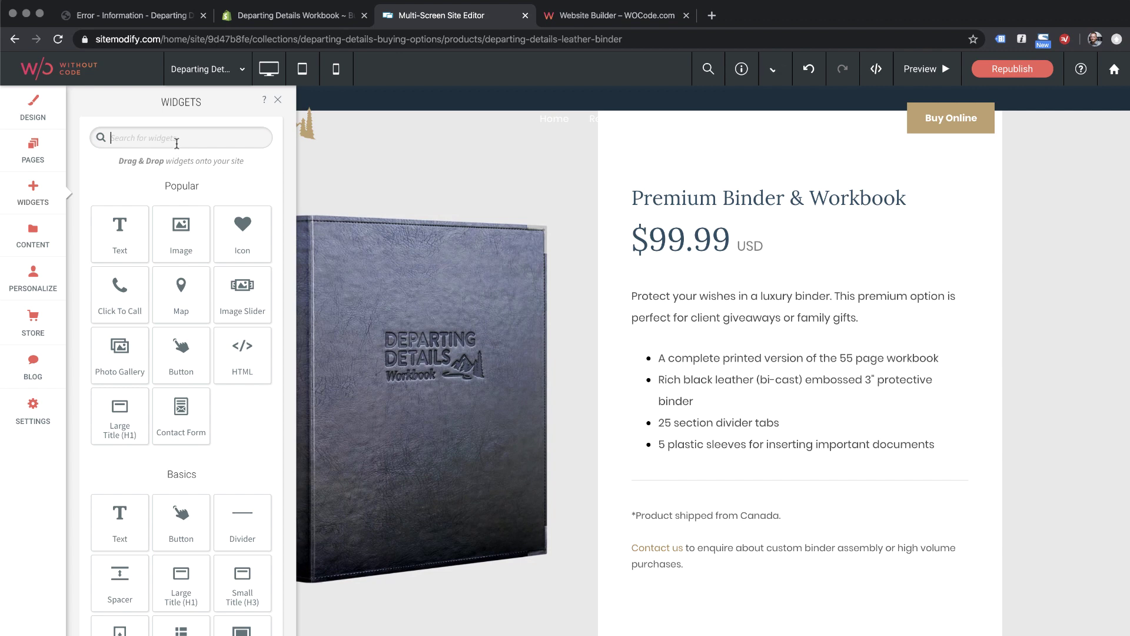
left_click(176, 139)
type("html")
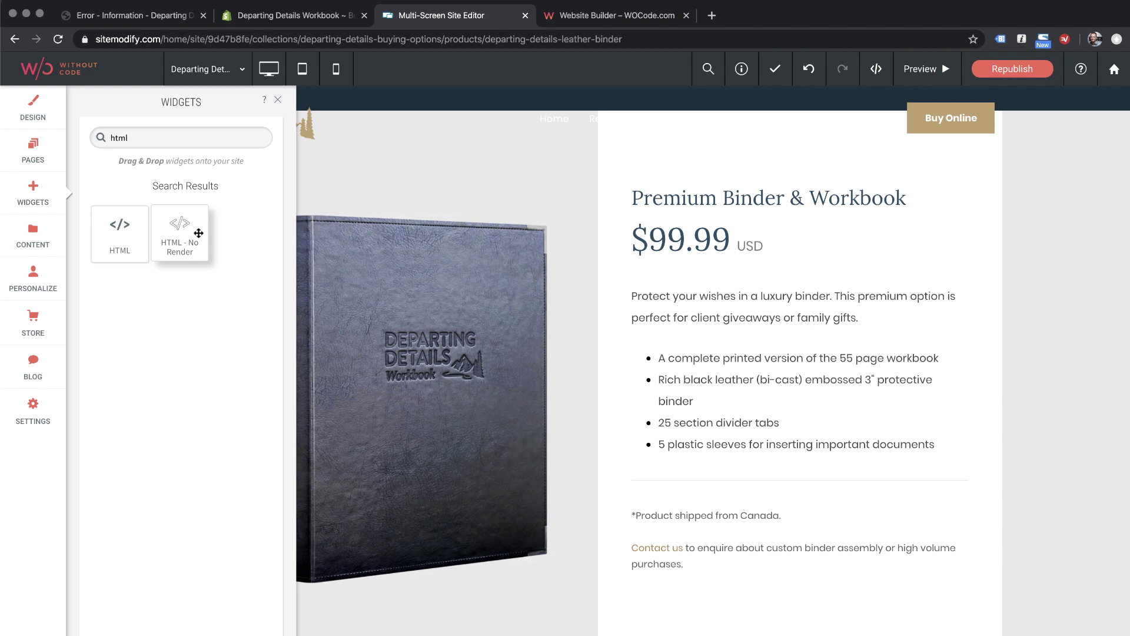
Drop an HTML widget below the description, replace its placeholder with the pasted Buy Button code, and update
left_click_drag(113, 225, 727, 362)
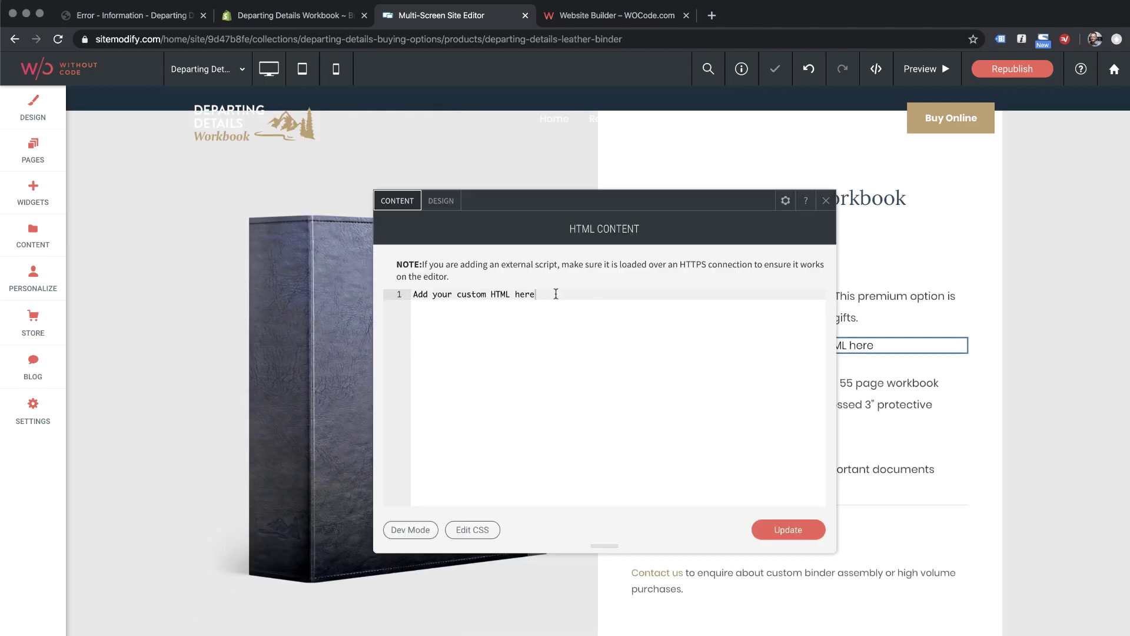
left_click_drag(538, 295, 384, 298)
key("super+v")
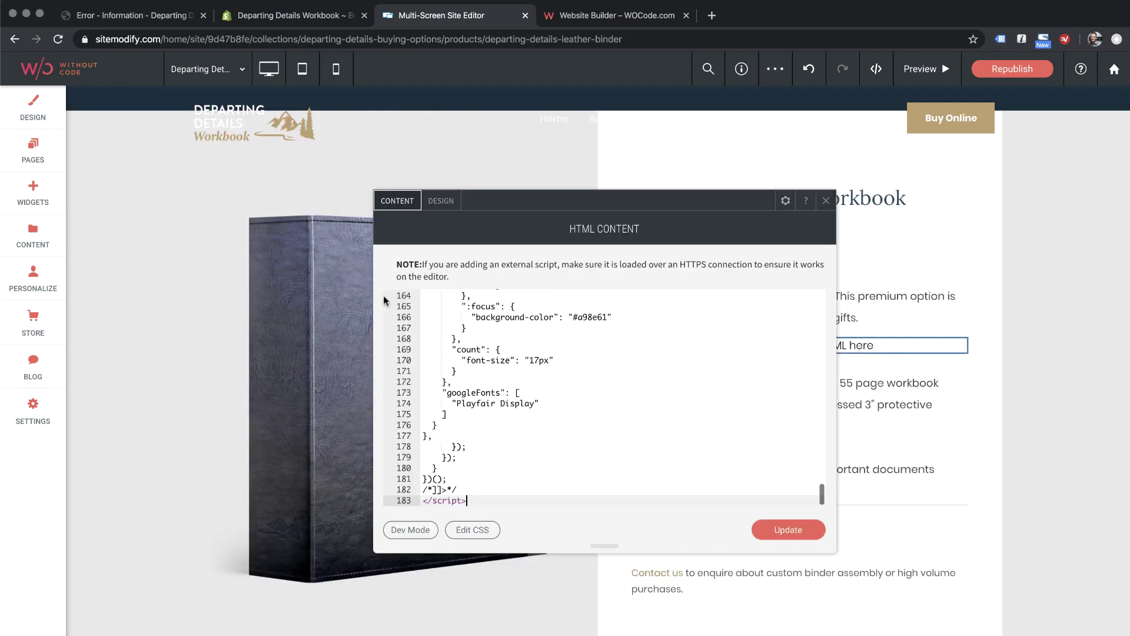
left_click(792, 530)
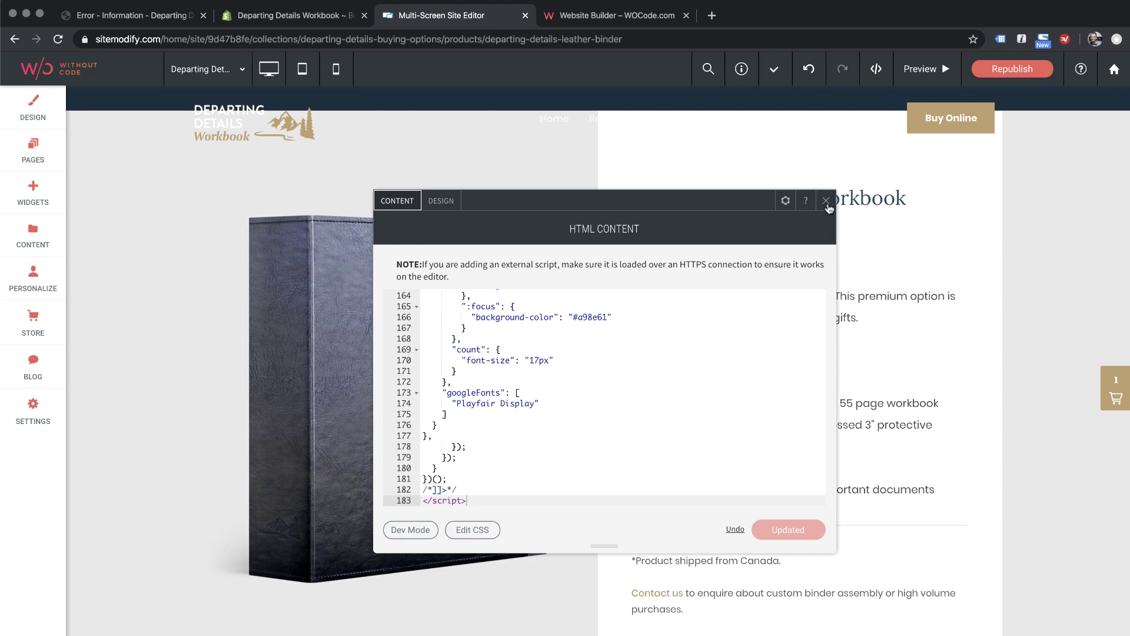
left_click(826, 201)
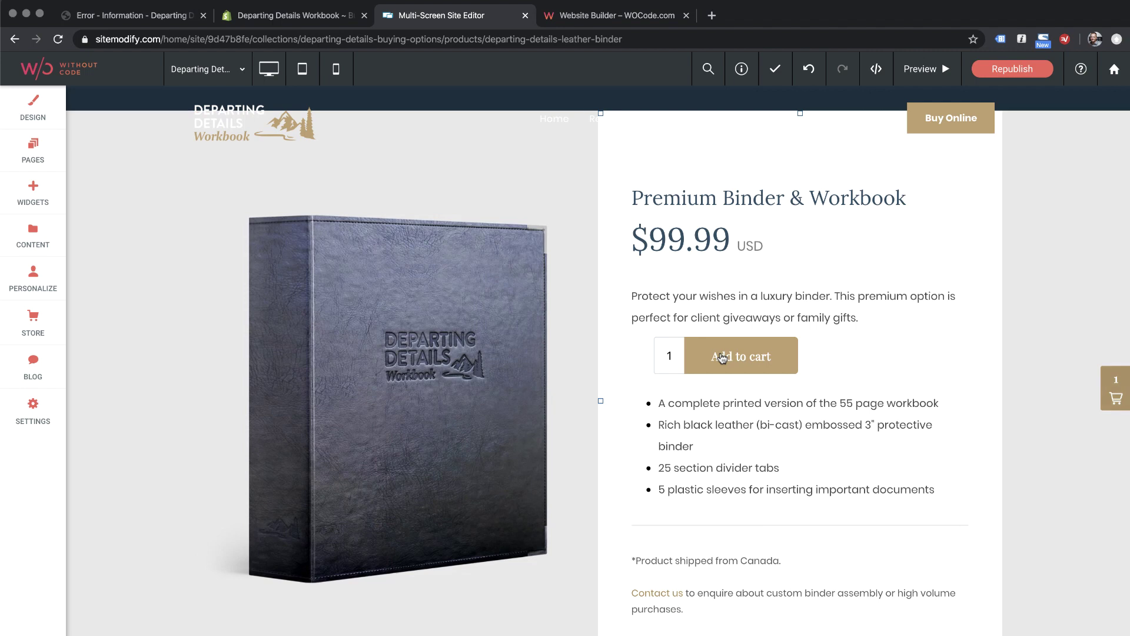
Reload the editor and align the Add to cart widget to the left
scroll(722, 358, "down", 1)
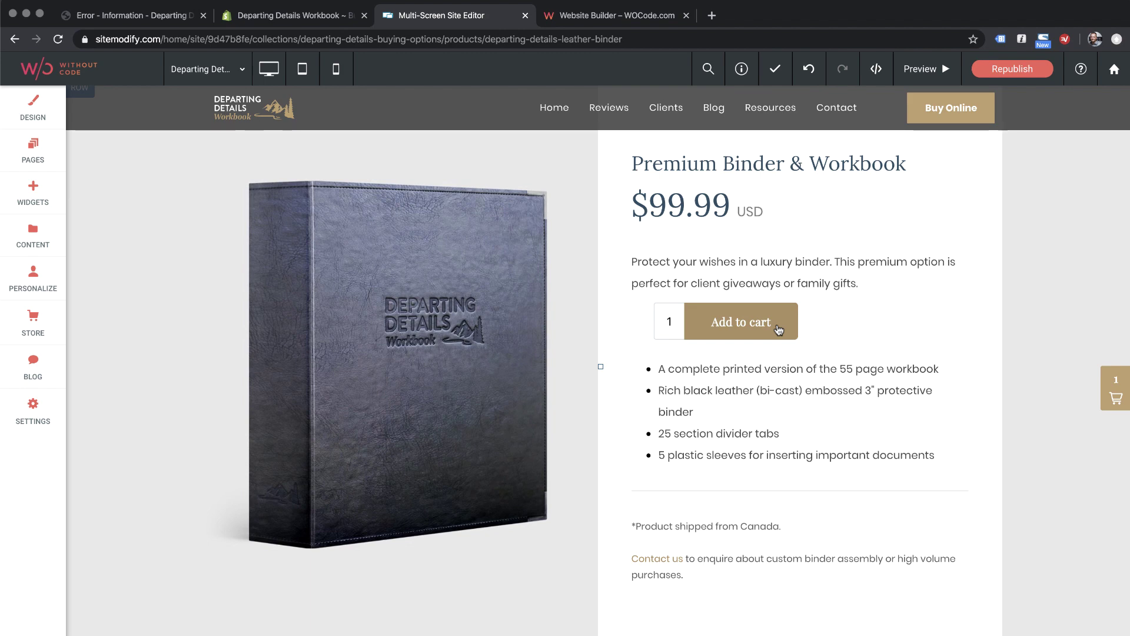
key("super+r")
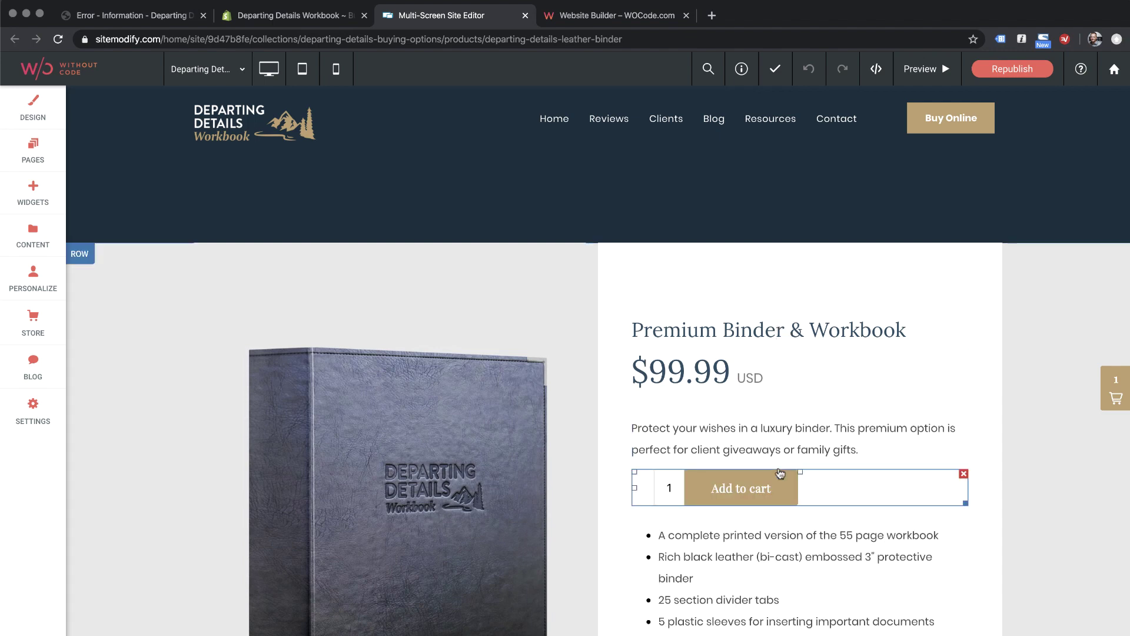
scroll(780, 472, "down", 2)
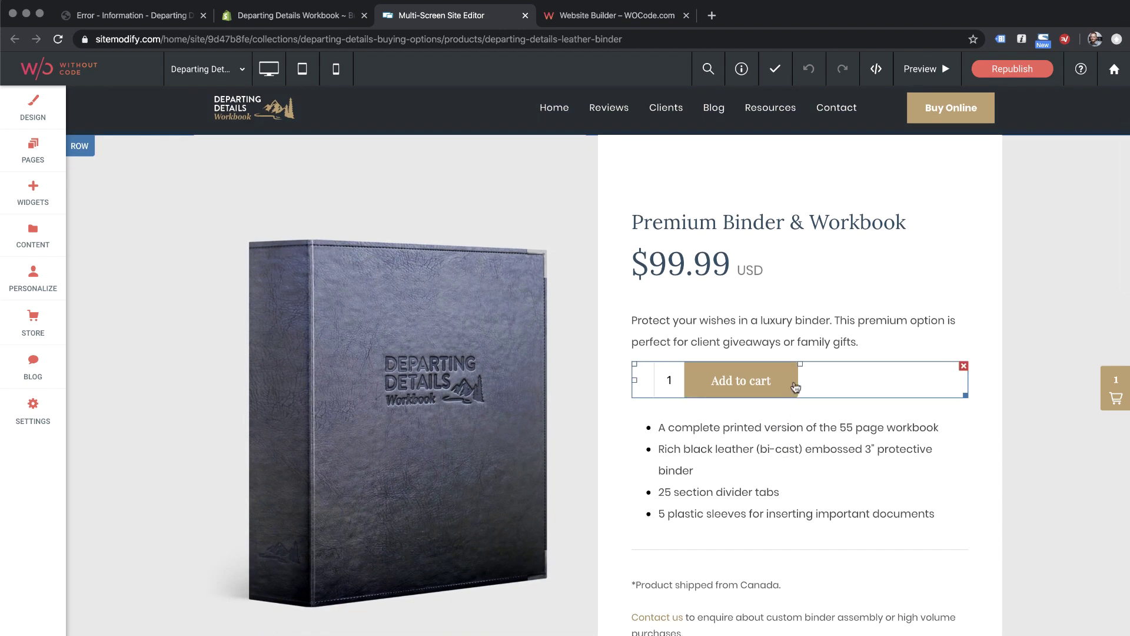
left_click(776, 385)
left_click(795, 486)
Narrow the Add to cart widget's box until it just fits the button
left_click_drag(966, 395, 895, 395)
left_click_drag(830, 412, 887, 412)
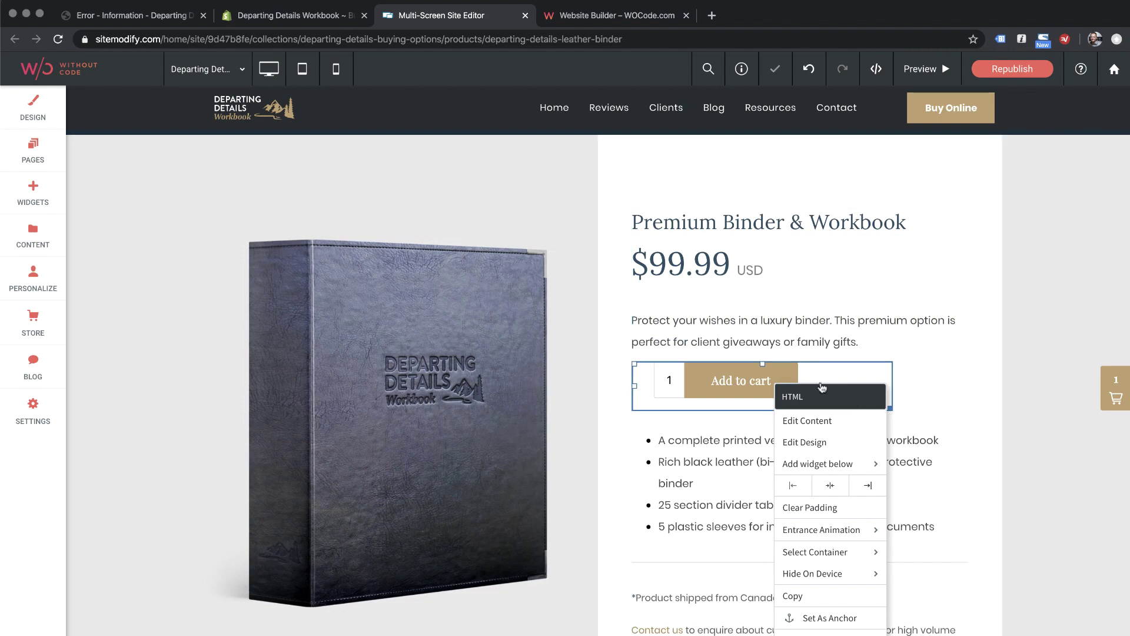
left_click(902, 415)
left_click(851, 398)
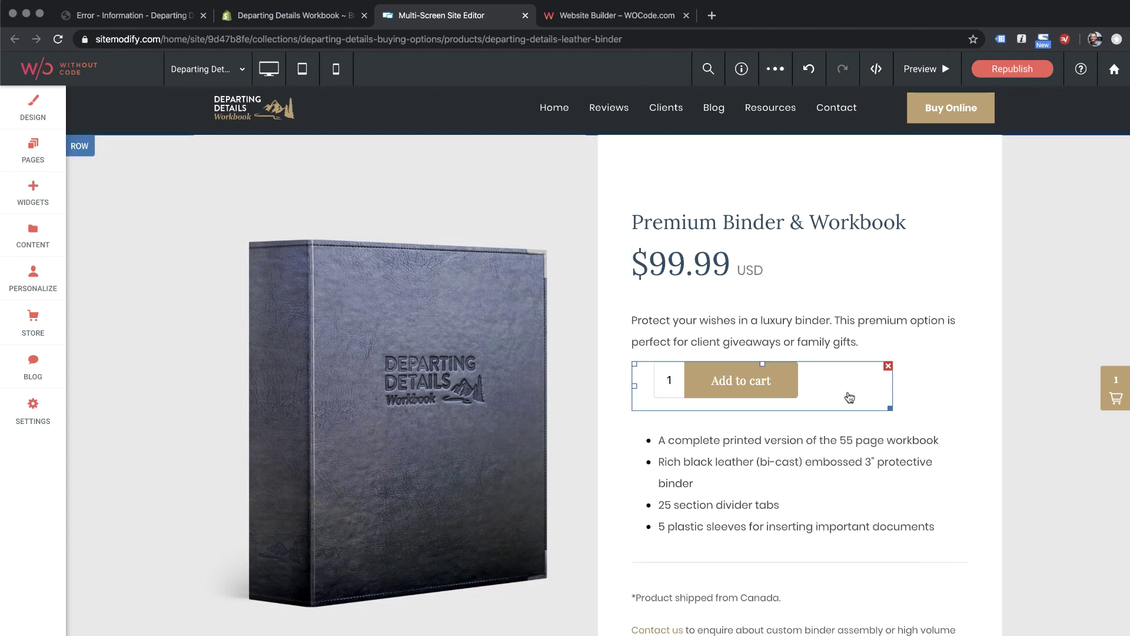
double_click(851, 398)
left_click(826, 201)
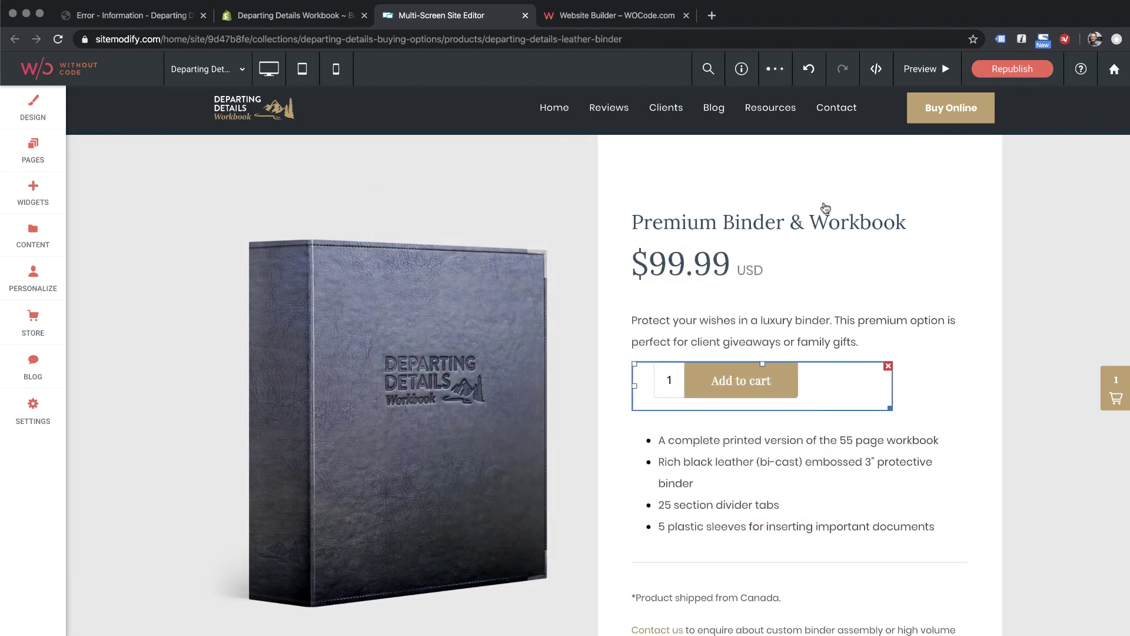
left_click_drag(890, 408, 814, 410)
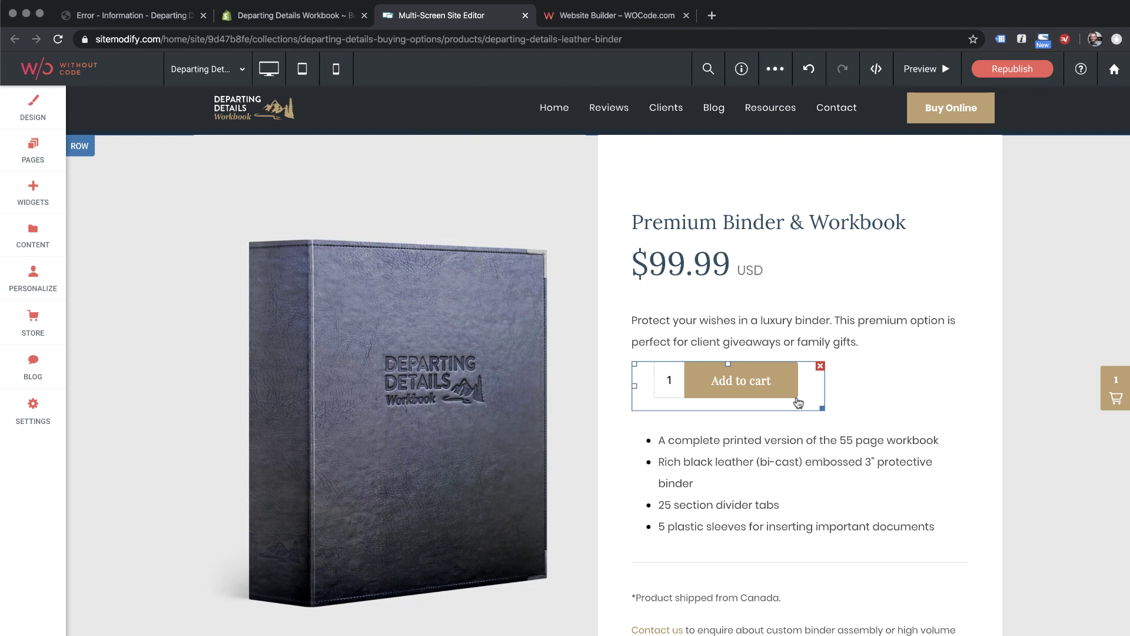
left_click_drag(822, 407, 790, 401)
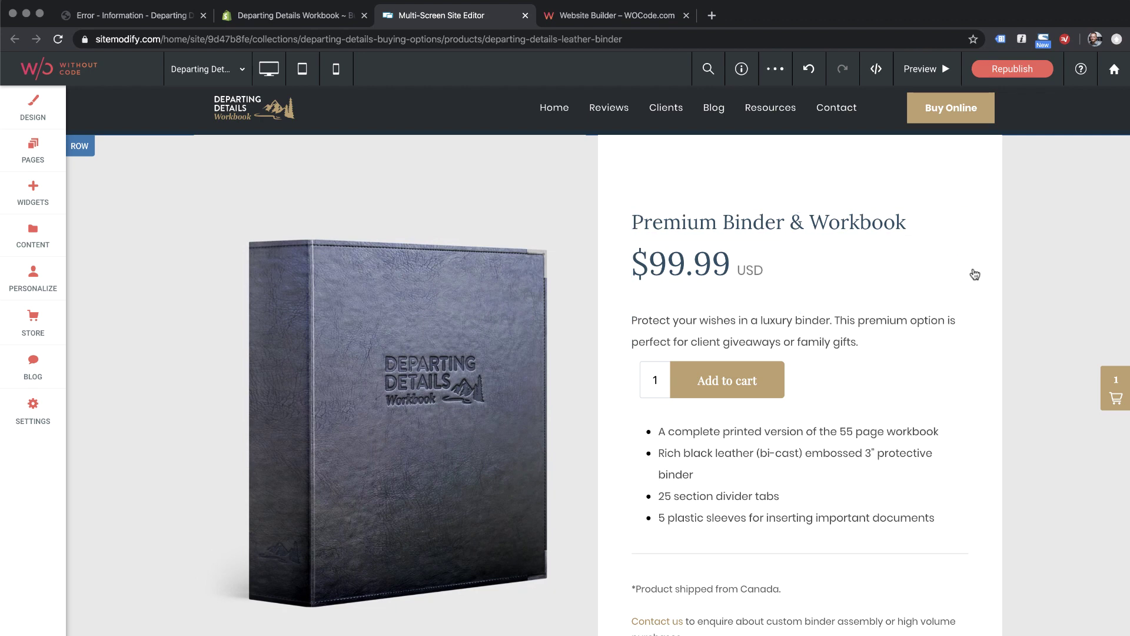
Nudge the Add to cart block slightly lower, under the binder description
mouse_move(711, 361)
left_mouse_down()
mouse_move(713, 372)
mouse_move(730, 371)
left_mouse_up()
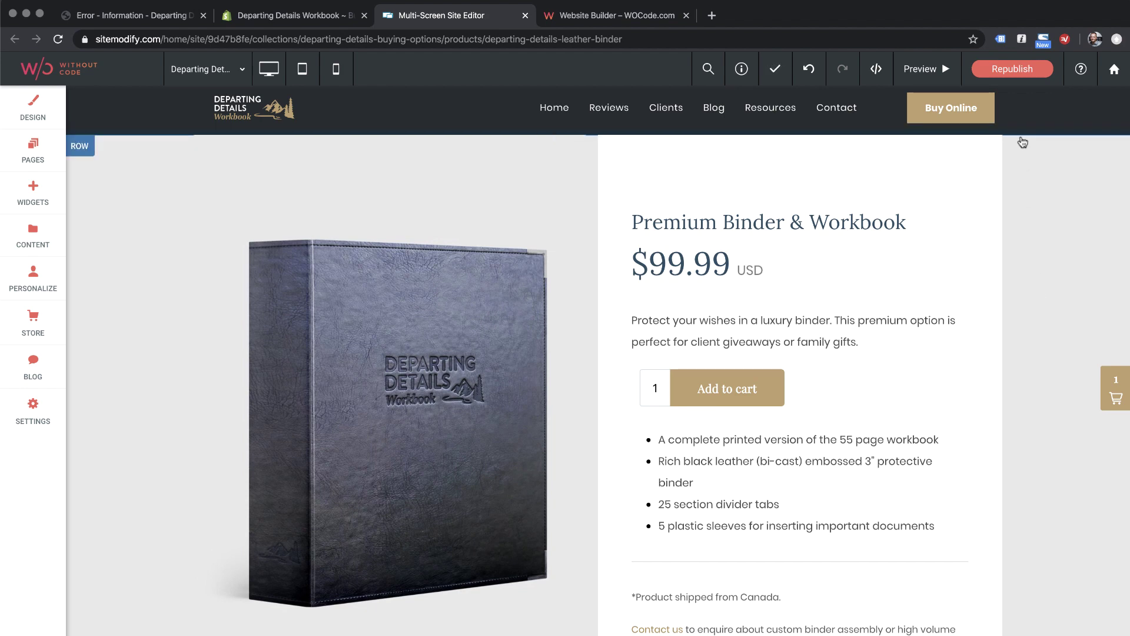
left_click(769, 386)
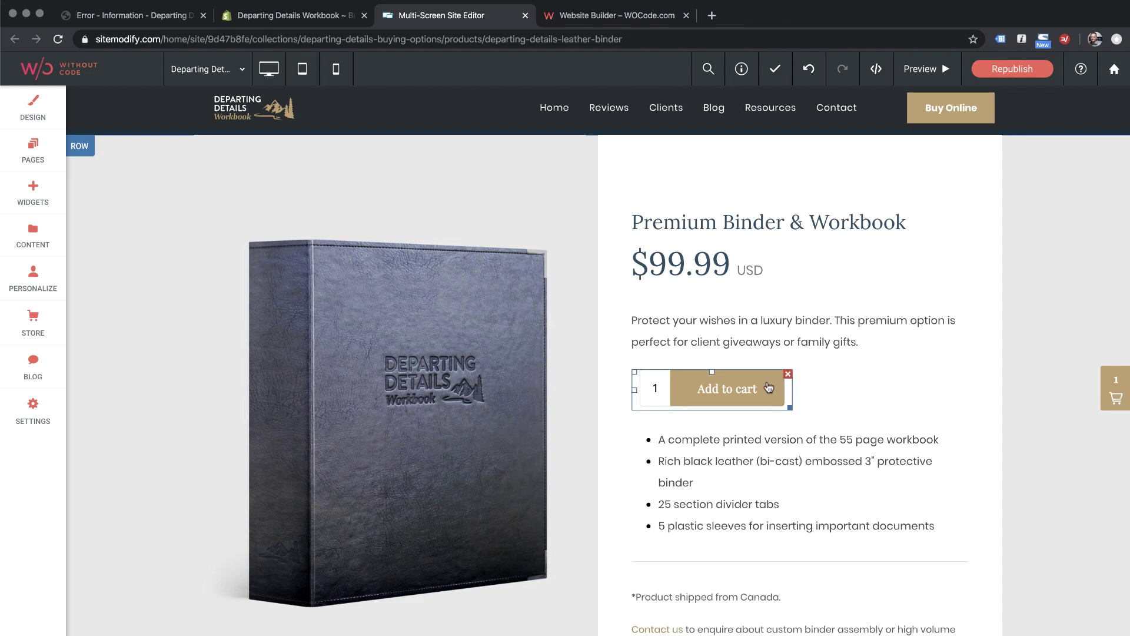
scroll(769, 385, "down", 2)
left_click(833, 411)
scroll(833, 412, "up", 3)
left_click(839, 400)
Republish the site and follow the site address link to the live home page
left_click(1012, 69)
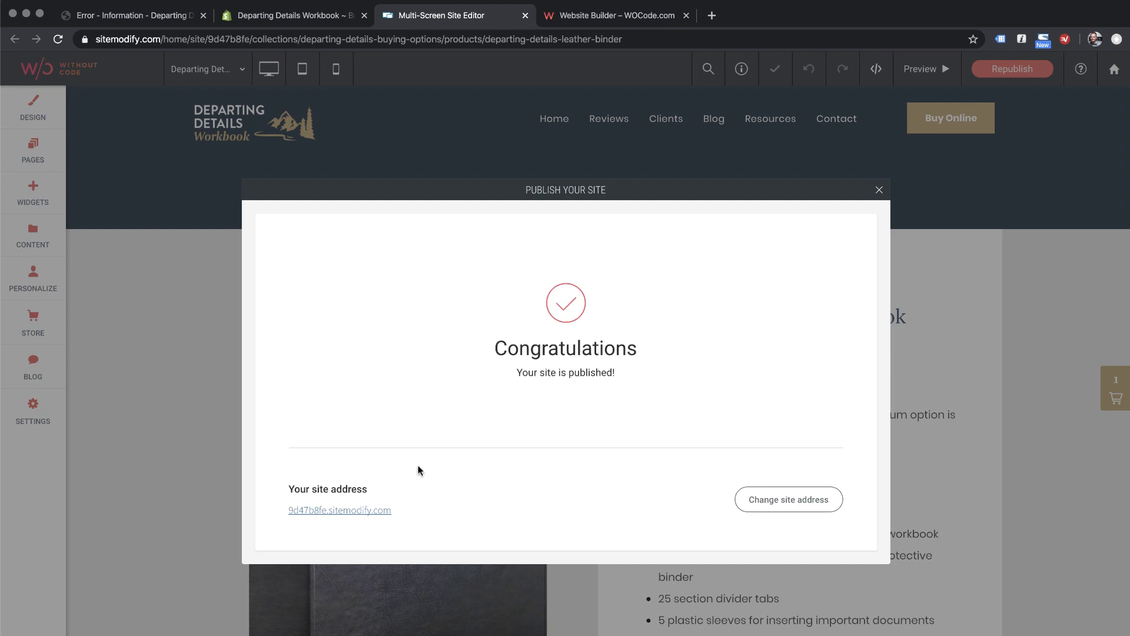
left_click(336, 510)
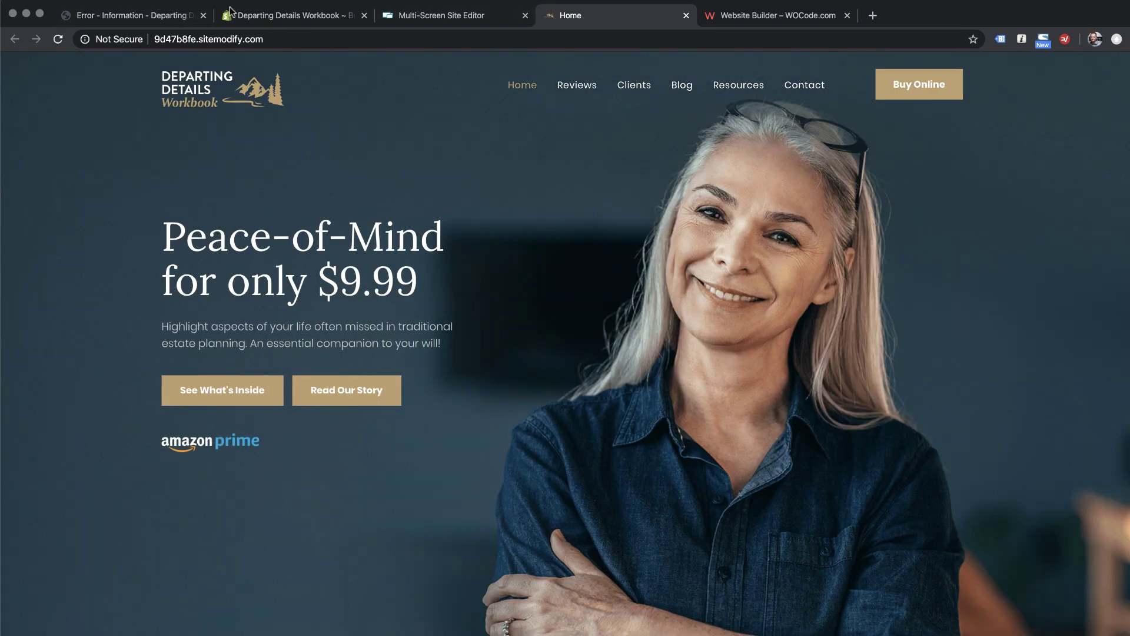
Add the Premium Binder & Workbook to the cart, raise the quantity to 2, and check out
left_click(917, 86)
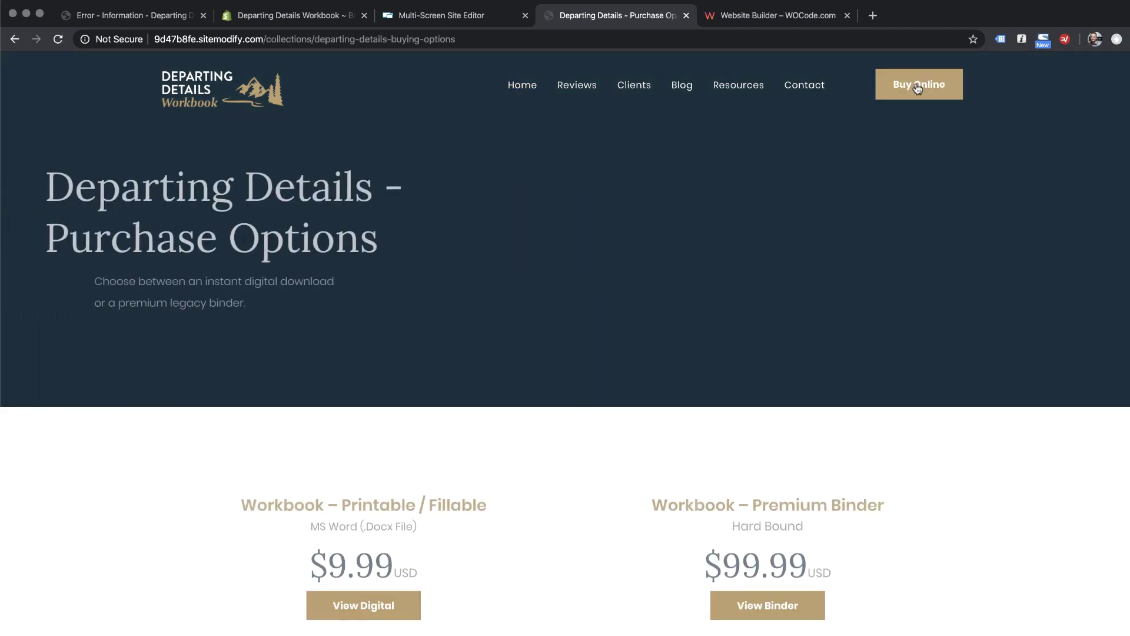
scroll(752, 245, "down", 3)
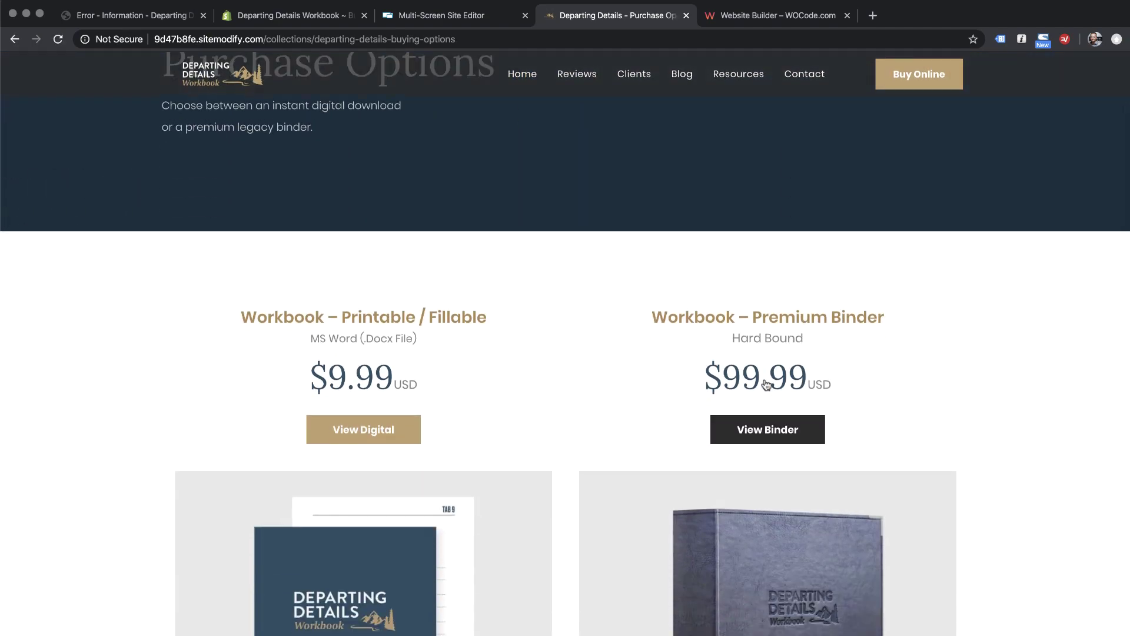
left_click(768, 434)
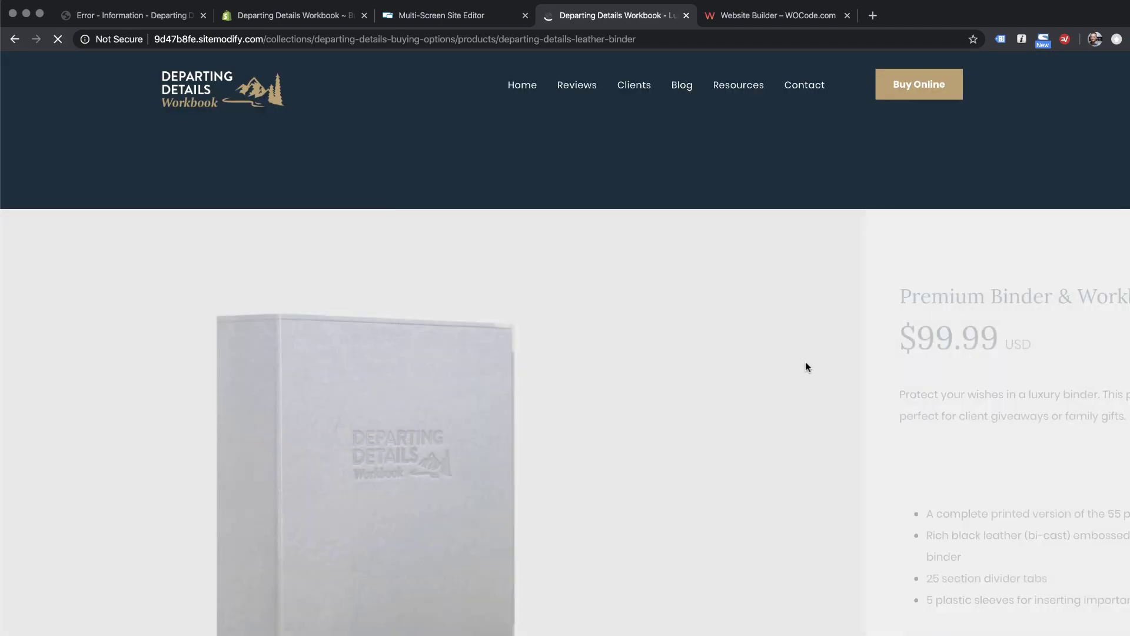
scroll(828, 321, "down", 3)
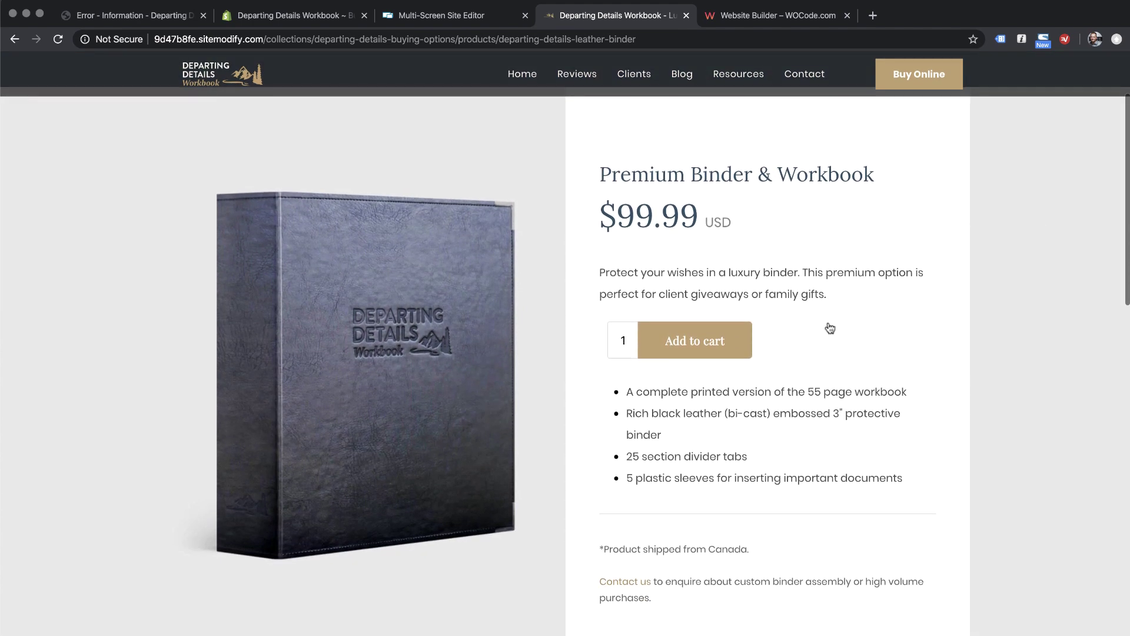
left_click(663, 342)
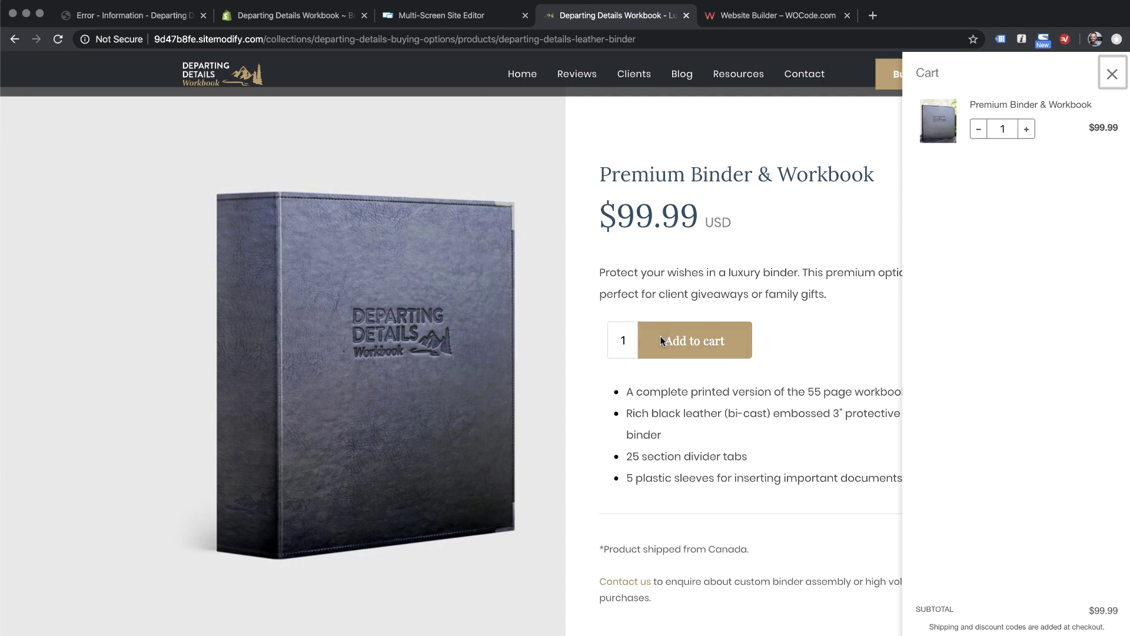
left_click(1027, 129)
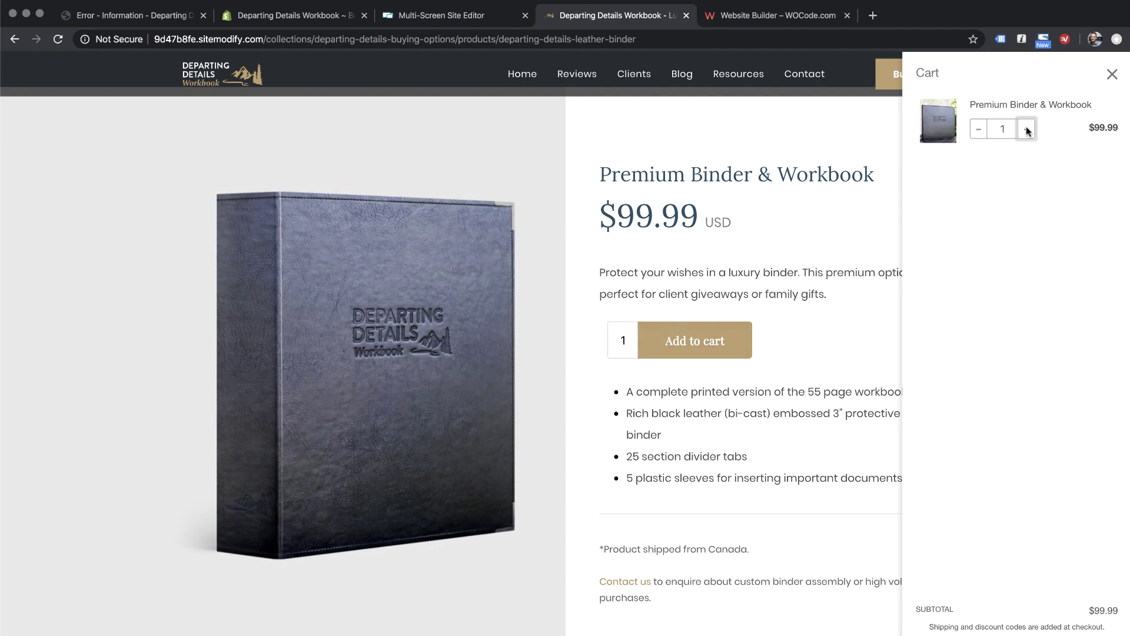
scroll(1010, 223, "down", 1)
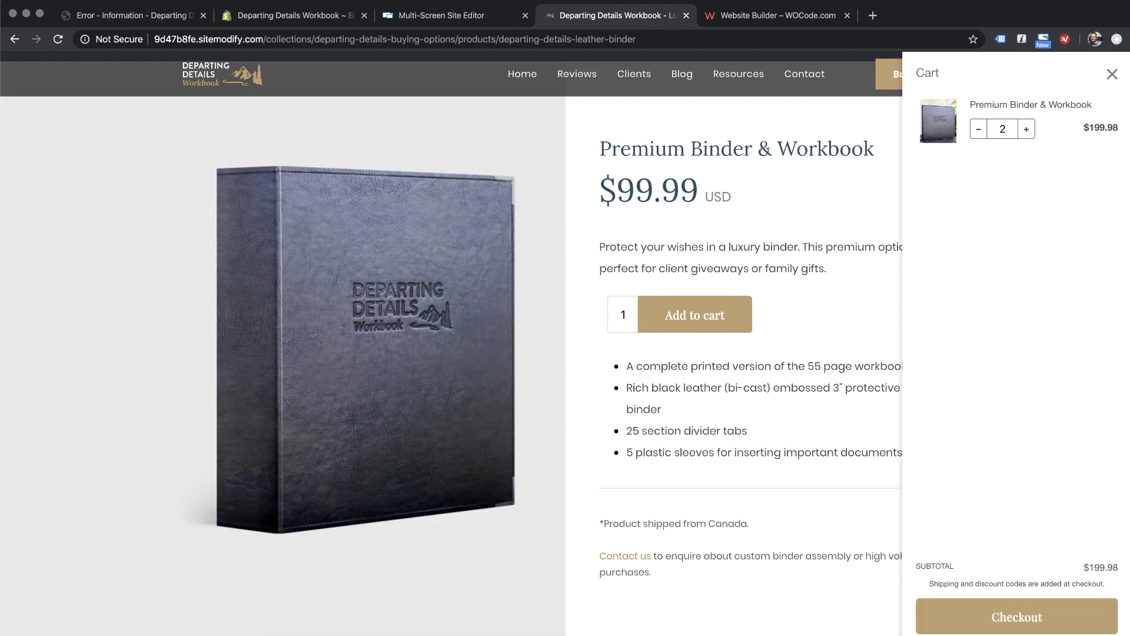
left_click(1016, 621)
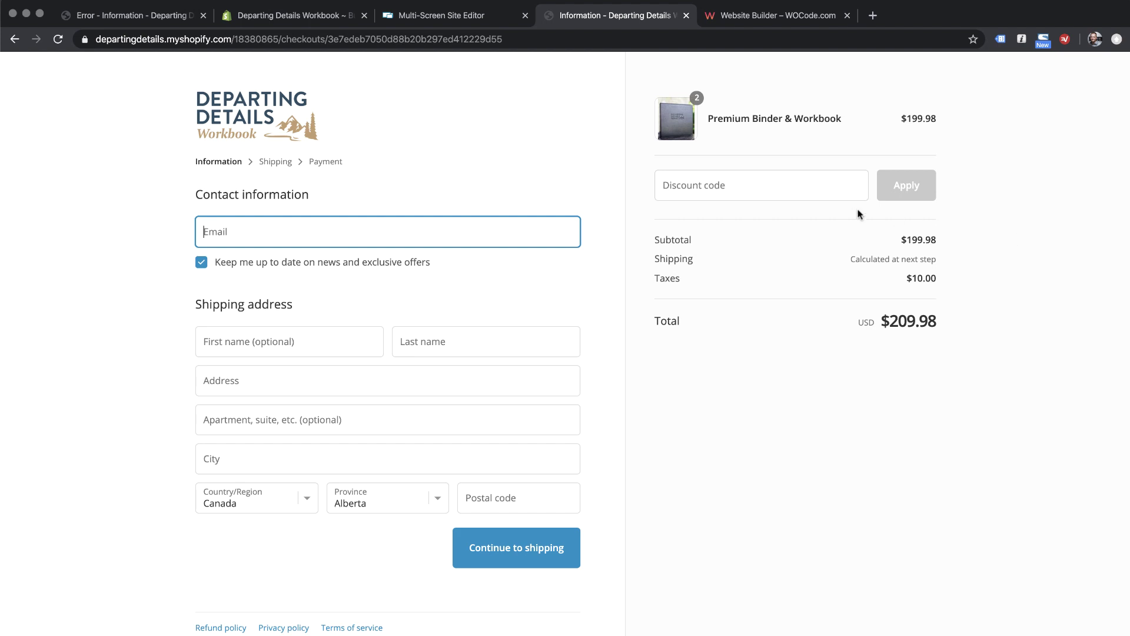
left_click(732, 188)
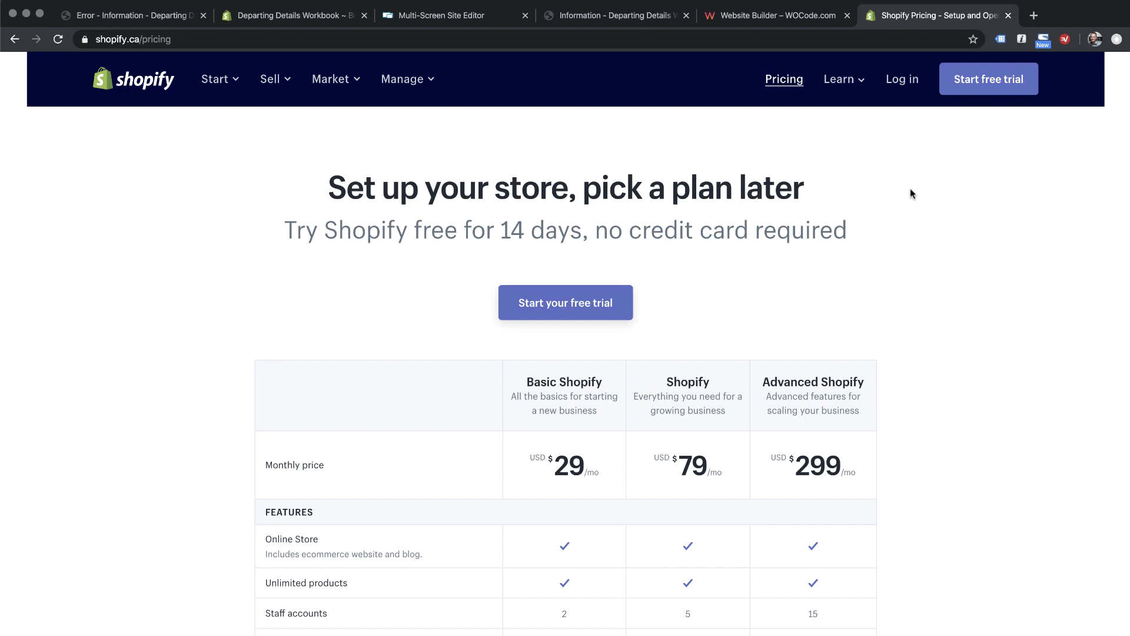
Scroll the pricing page down to the Shopify Lite plan at $9 USD per month
scroll(910, 194, "down", 12)
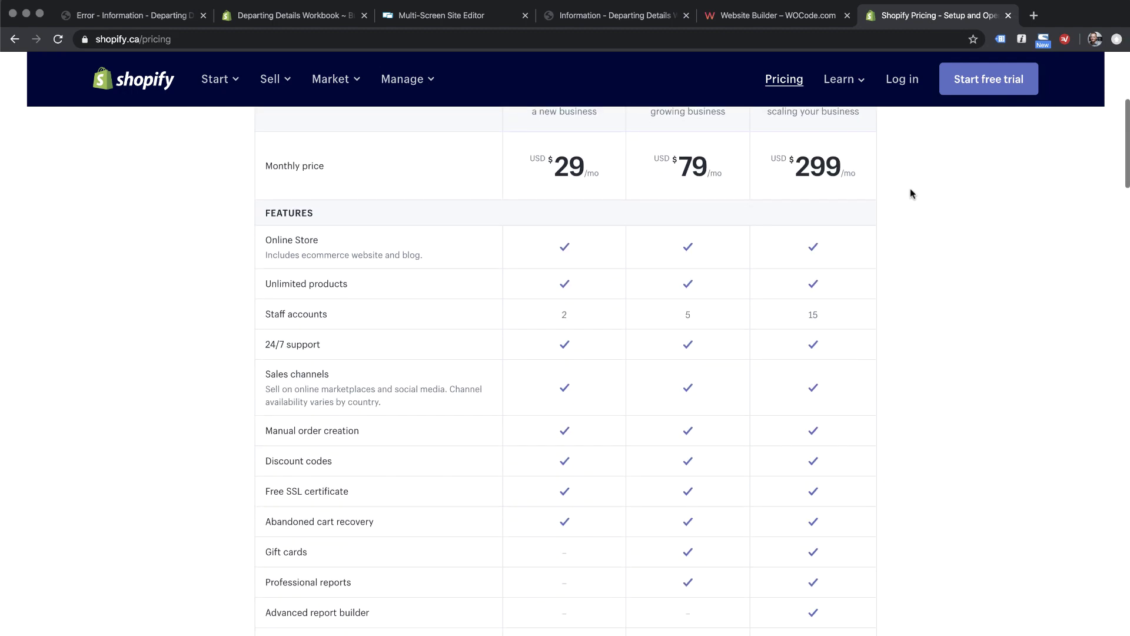
scroll(911, 193, "down", 8)
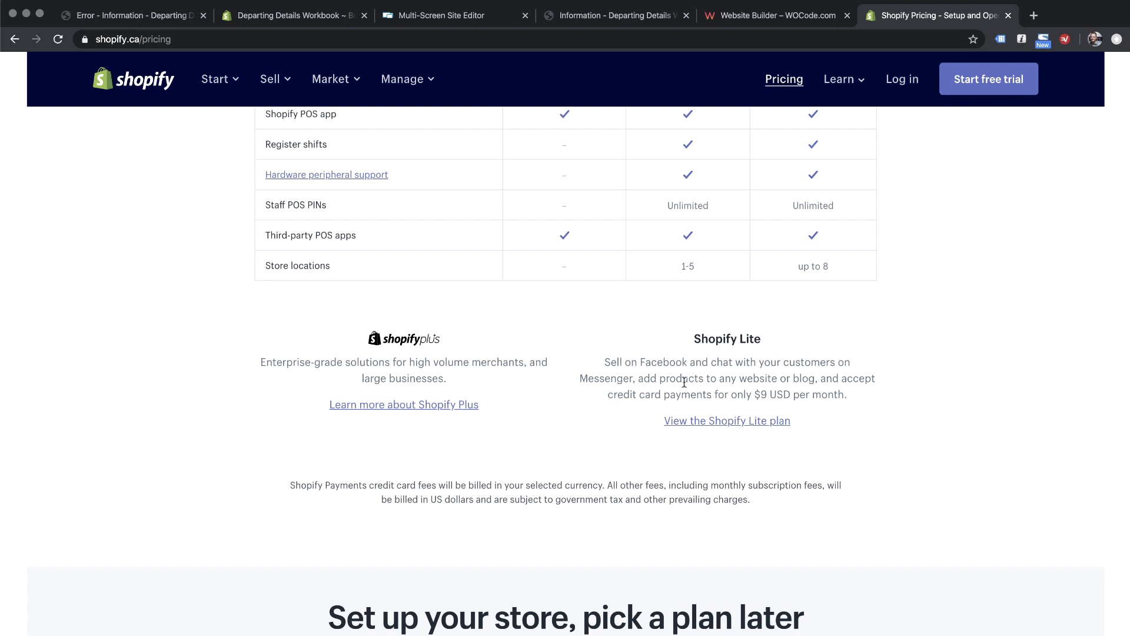
left_click(750, 421)
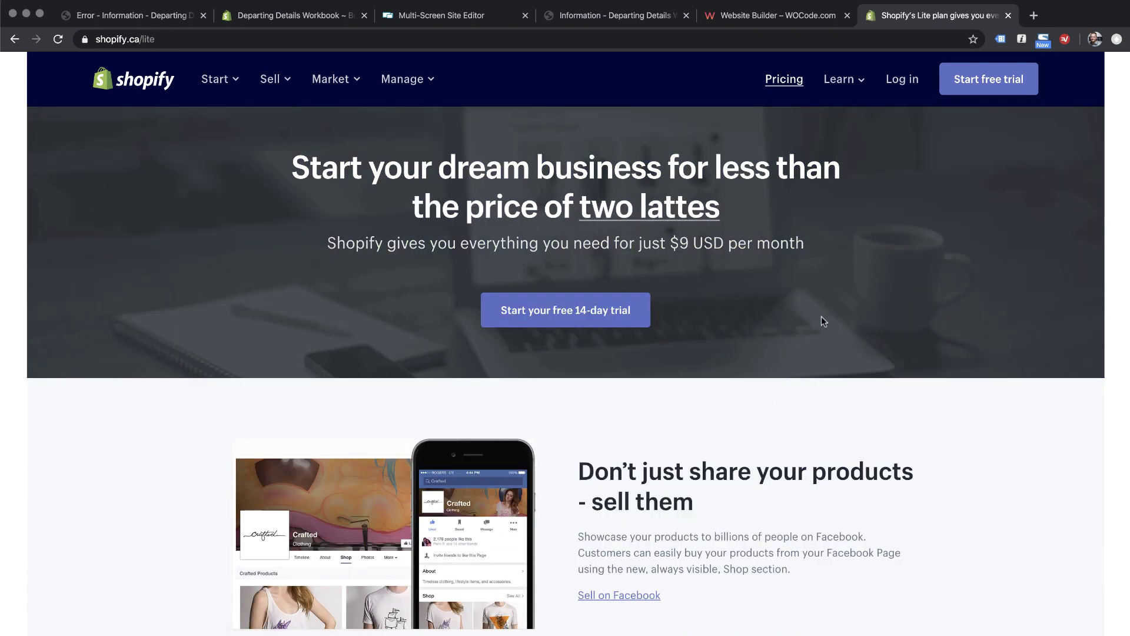
scroll(822, 320, "down", 1)
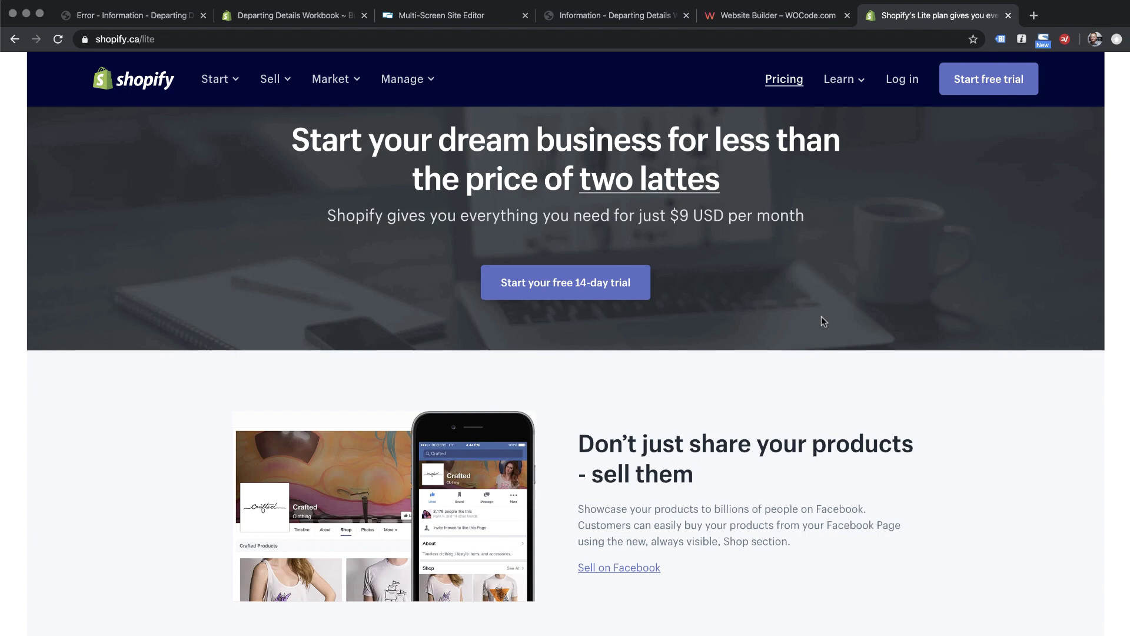
scroll(822, 320, "down", 5)
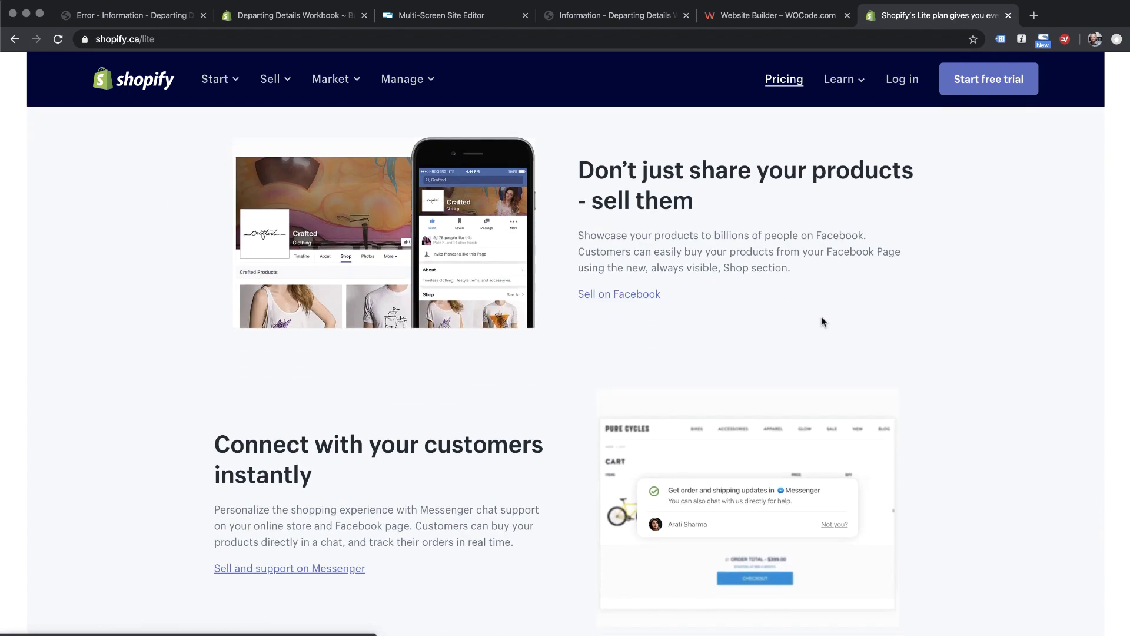
scroll(822, 319, "down", 7)
scroll(821, 321, "up", 12)
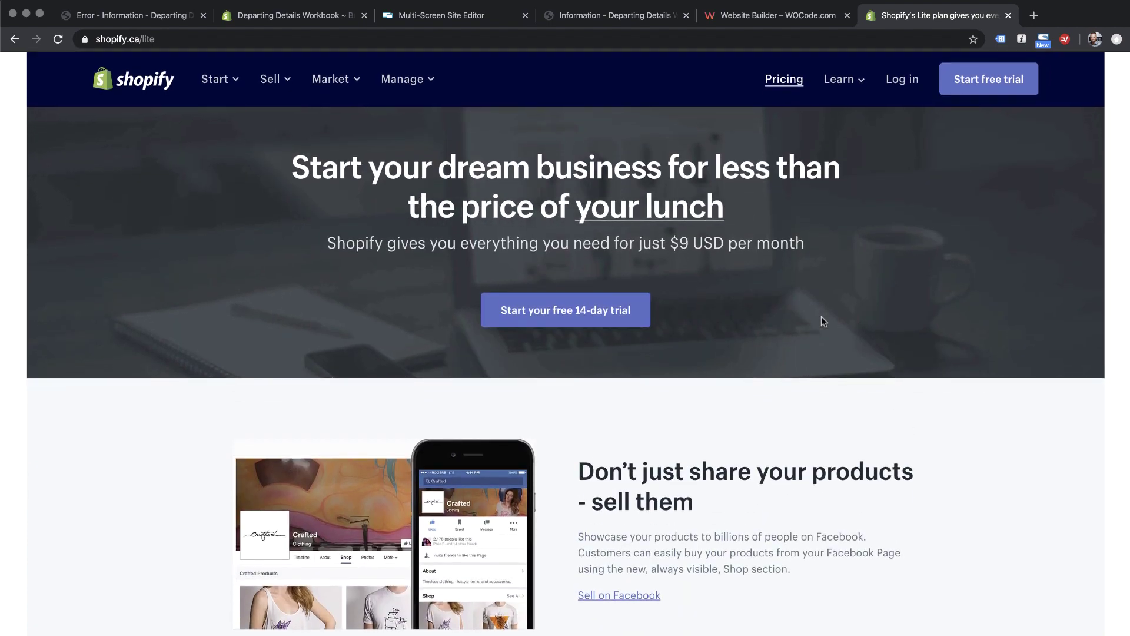
scroll(746, 294, "down", 20)
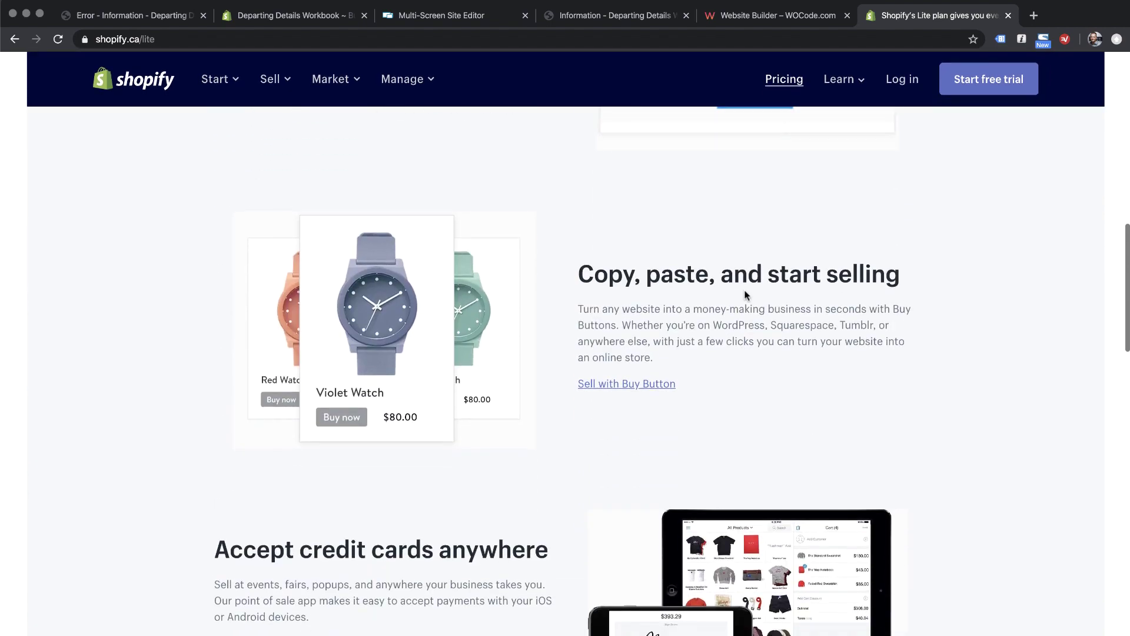
scroll(745, 291, "down", 8)
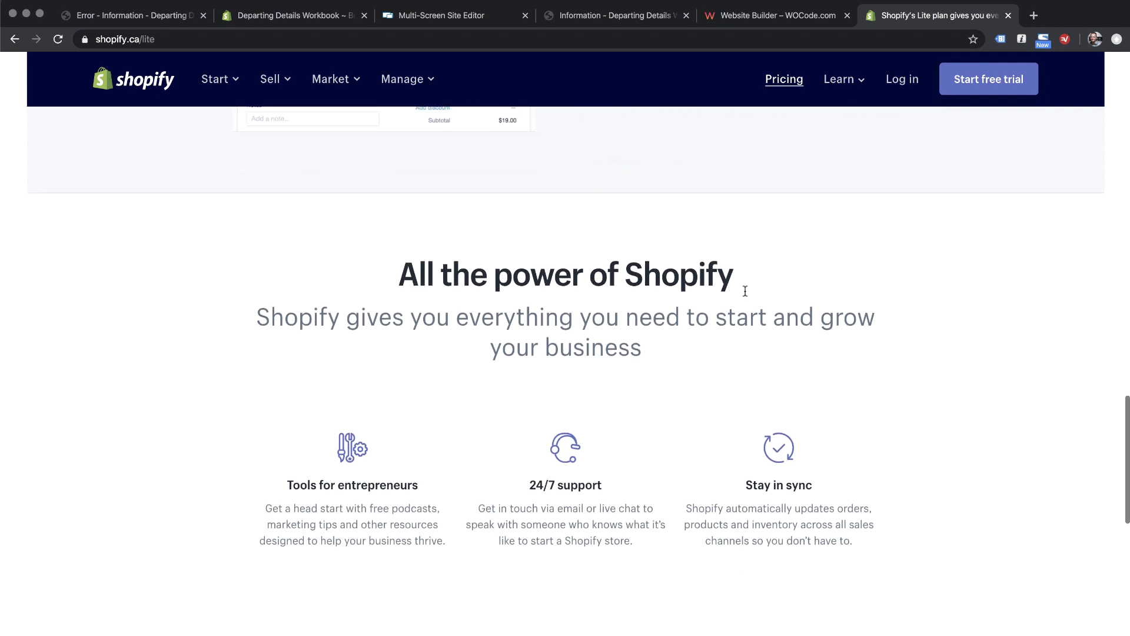
scroll(745, 291, "down", 4)
scroll(745, 291, "up", 3)
scroll(746, 291, "up", 15)
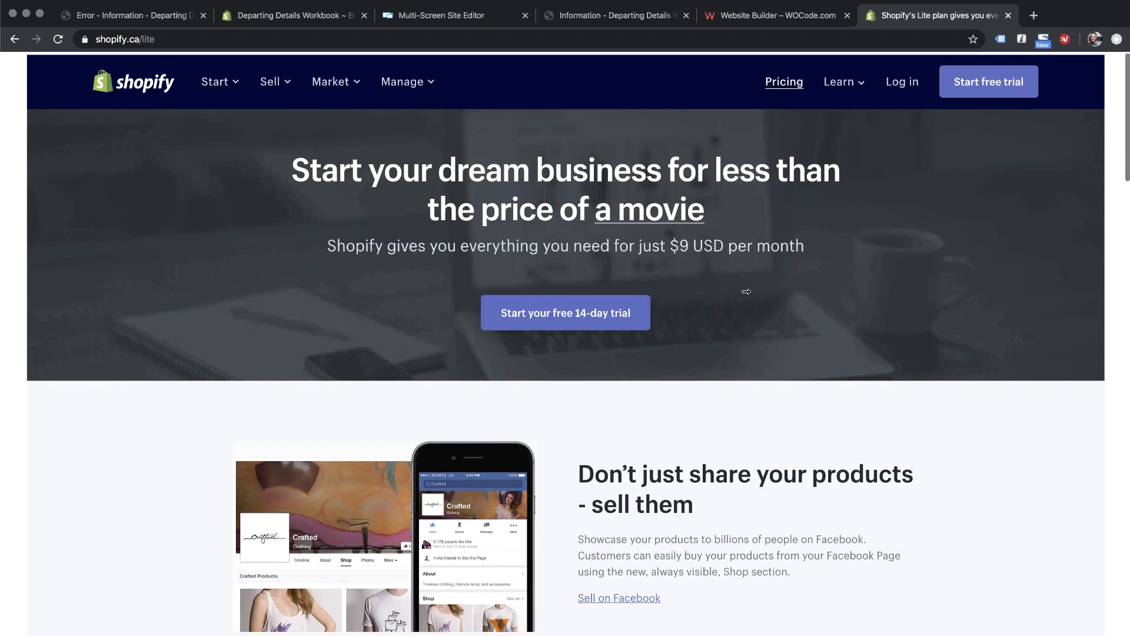
left_click(15, 39)
scroll(704, 340, "up", 20)
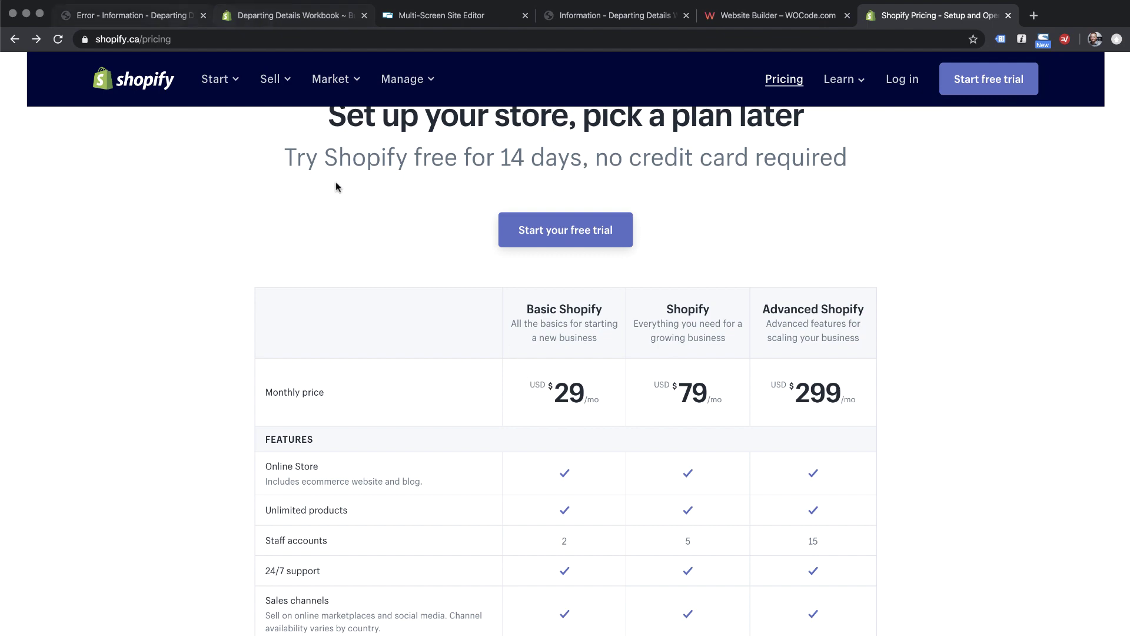
Glance at the live store, then go back from checkout to the $99.99 binder page
left_click(168, 17)
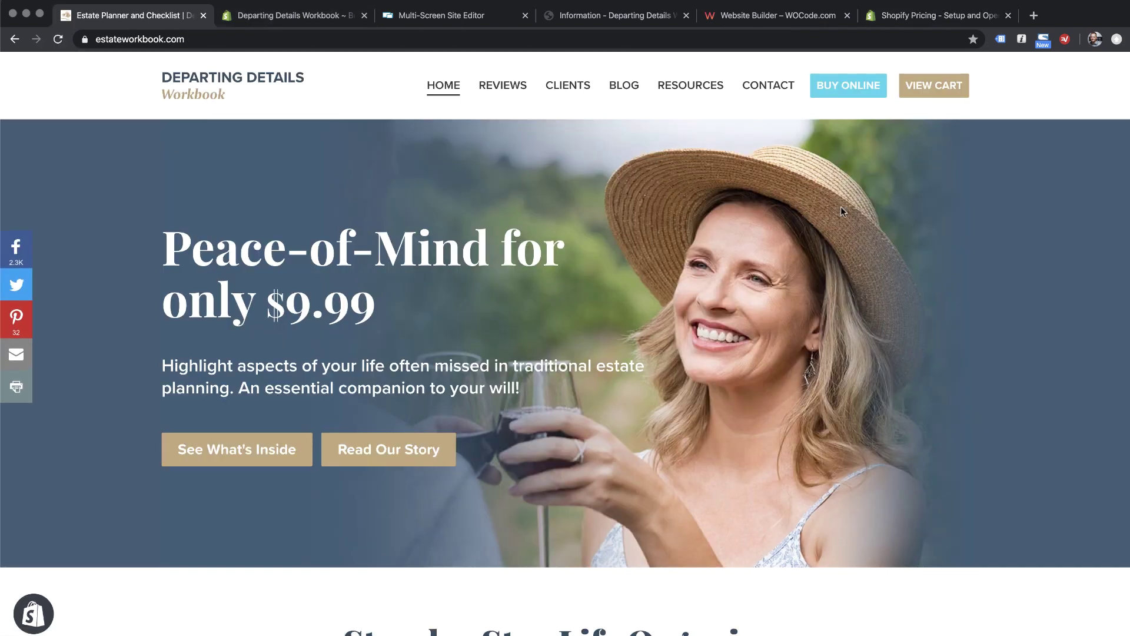
scroll(841, 210, "down", 10)
scroll(841, 210, "up", 5)
scroll(841, 206, "up", 5)
left_click(615, 15)
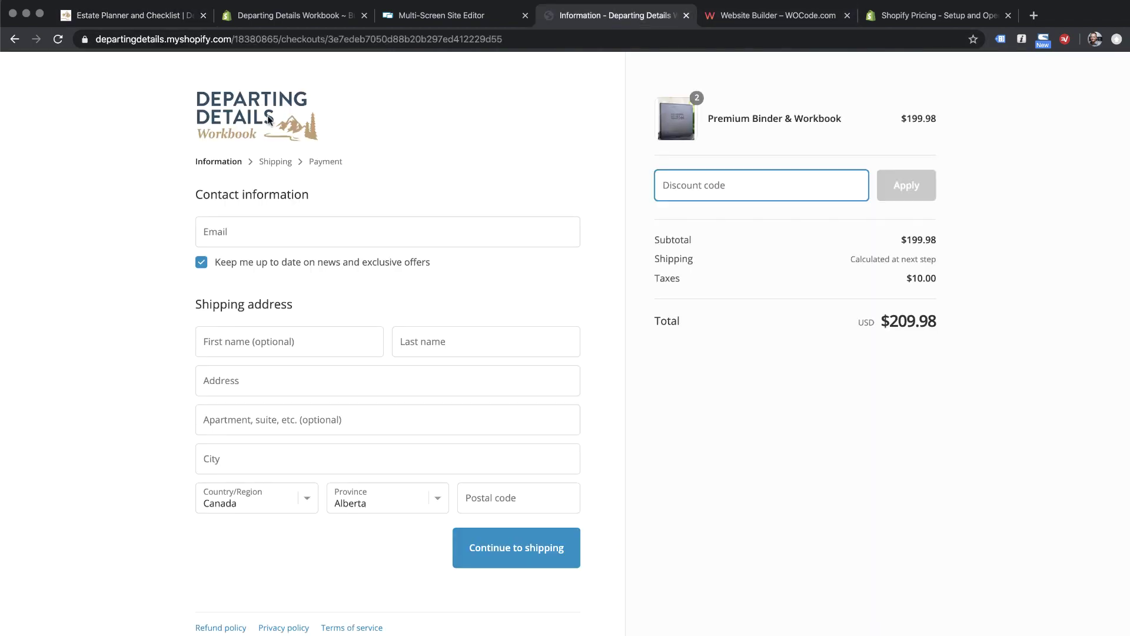
left_click(14, 40)
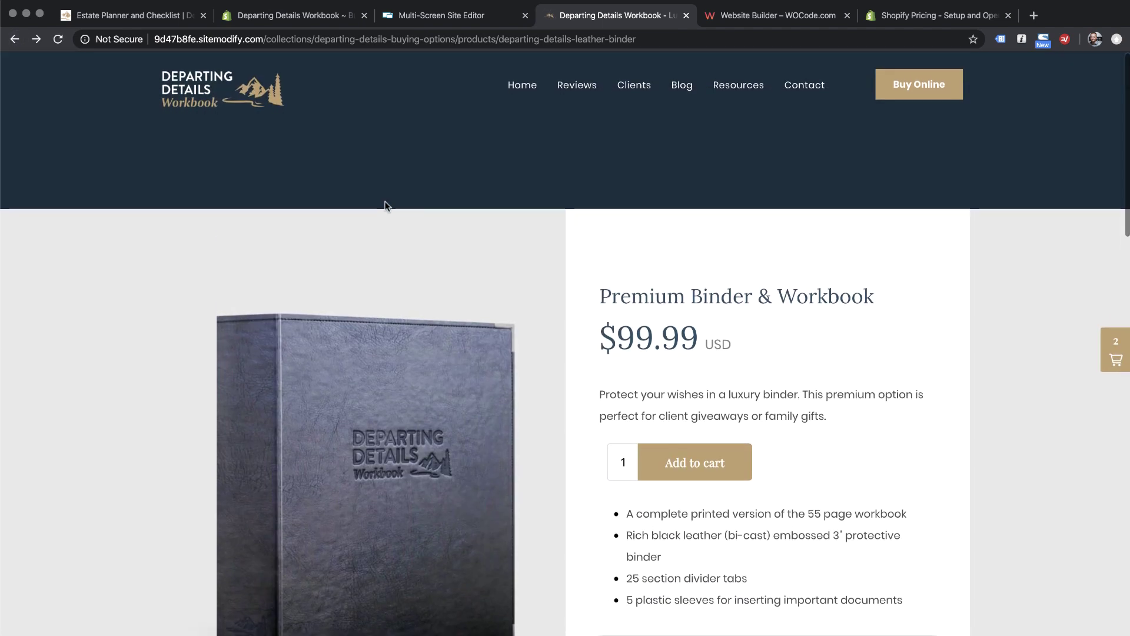
Browse the preview site's Reviews page and scroll through its Clients page
left_click(587, 86)
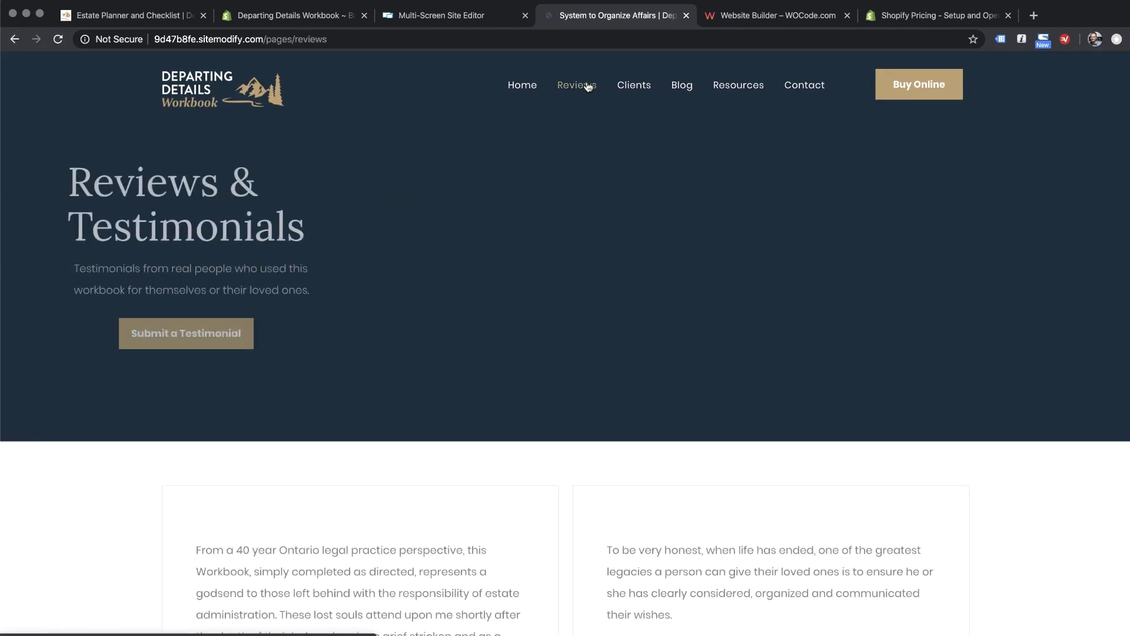
left_click(643, 89)
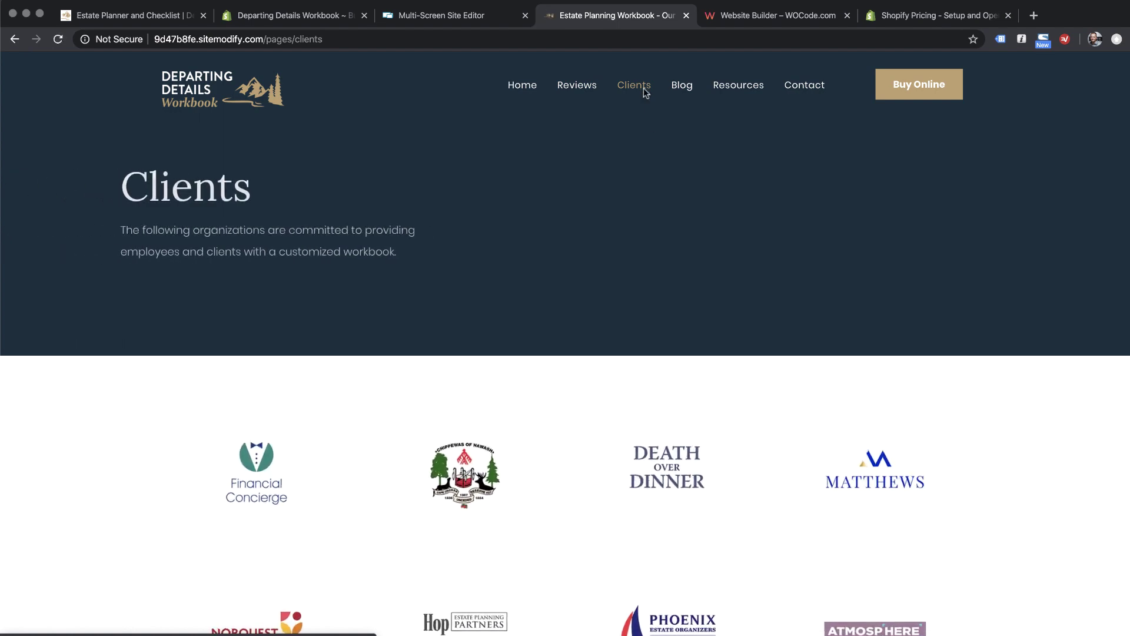
scroll(657, 156, "down", 8)
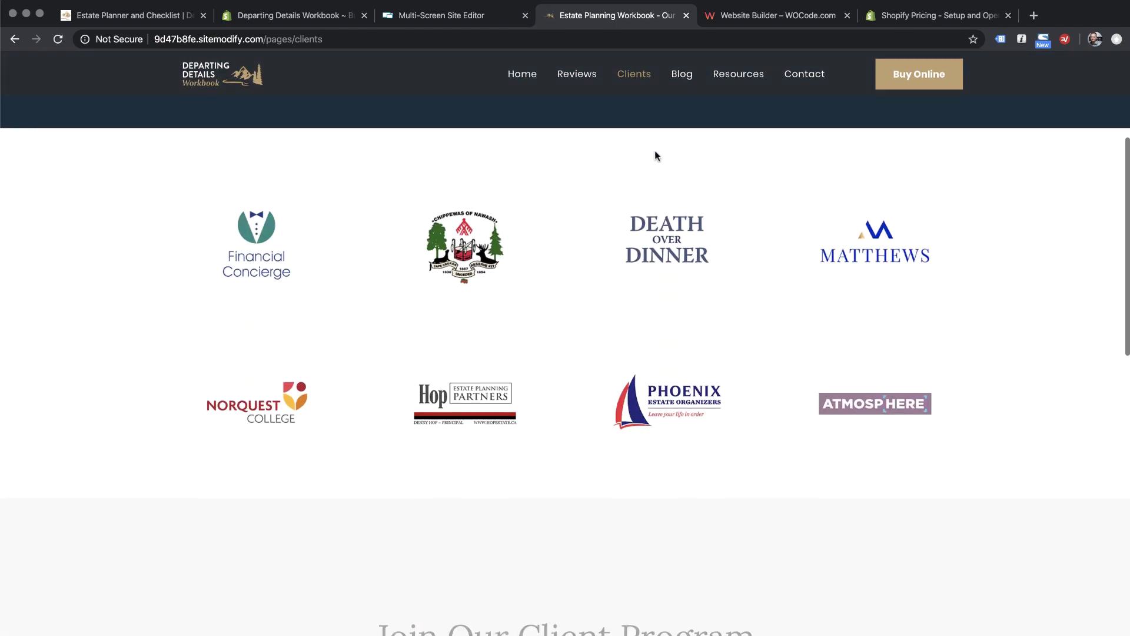
scroll(657, 155, "down", 9)
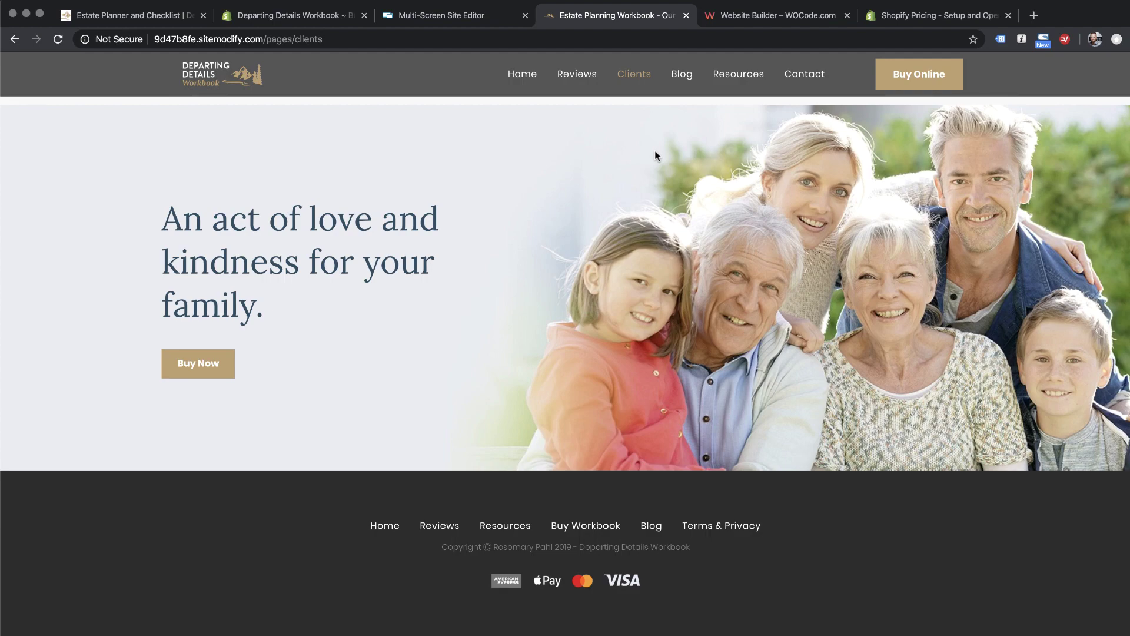
scroll(656, 153, "up", 17)
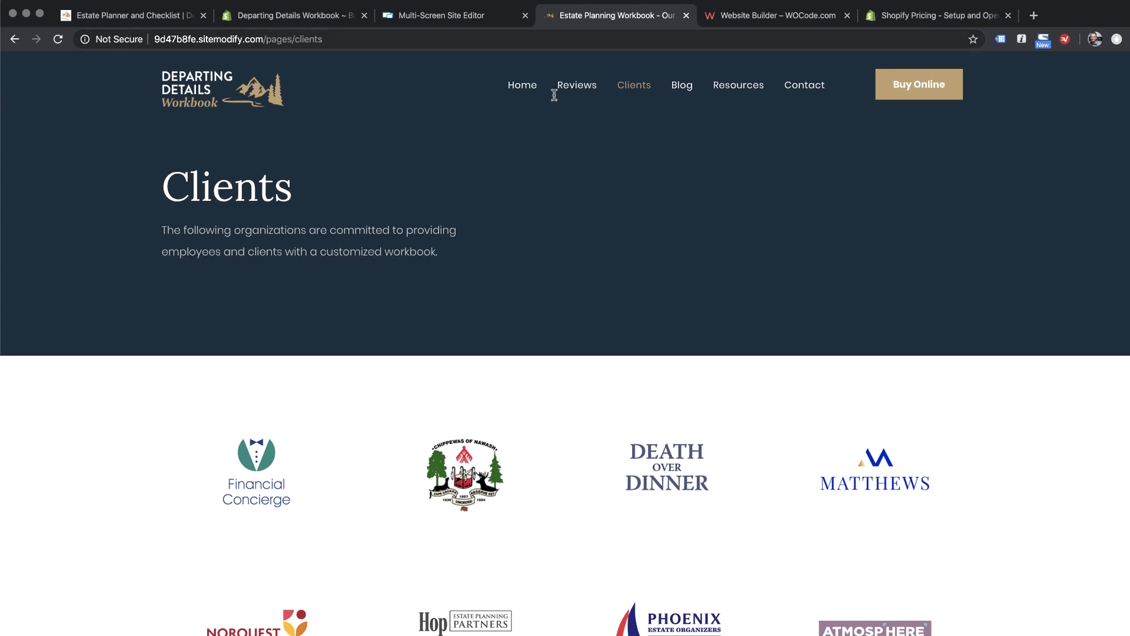
Open the Clients page on the live estateworkbook.com site for comparison
left_click(139, 16)
scroll(570, 190, "up", 1)
left_click(568, 88)
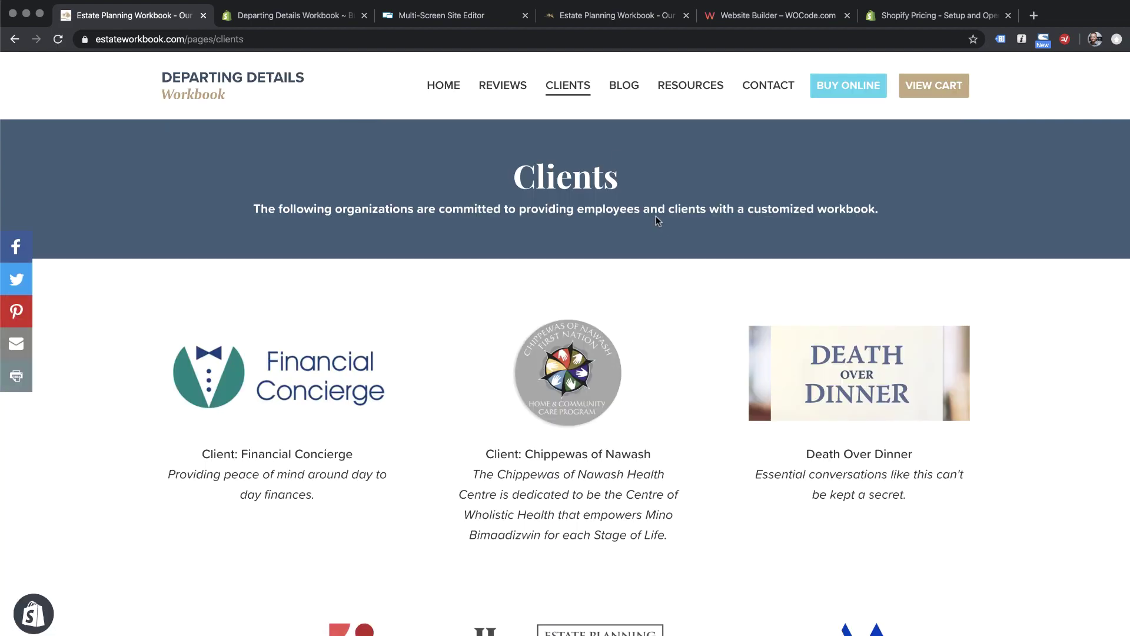
Leave the Buy Button page and open the Clients page under Online Store > Pages
left_click(298, 17)
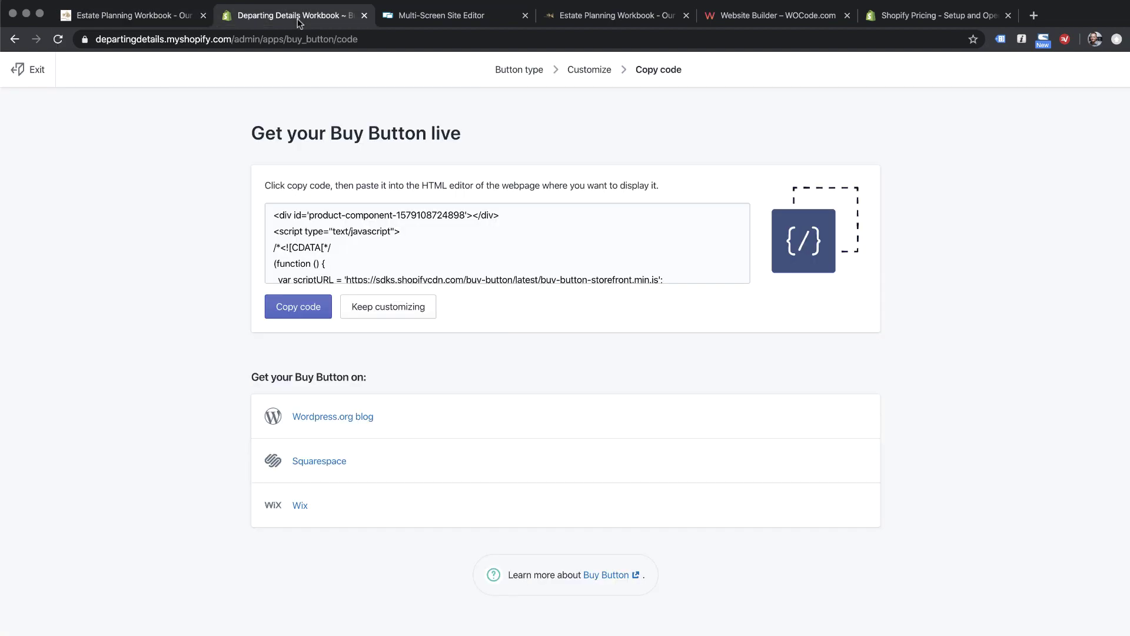
left_click(37, 70)
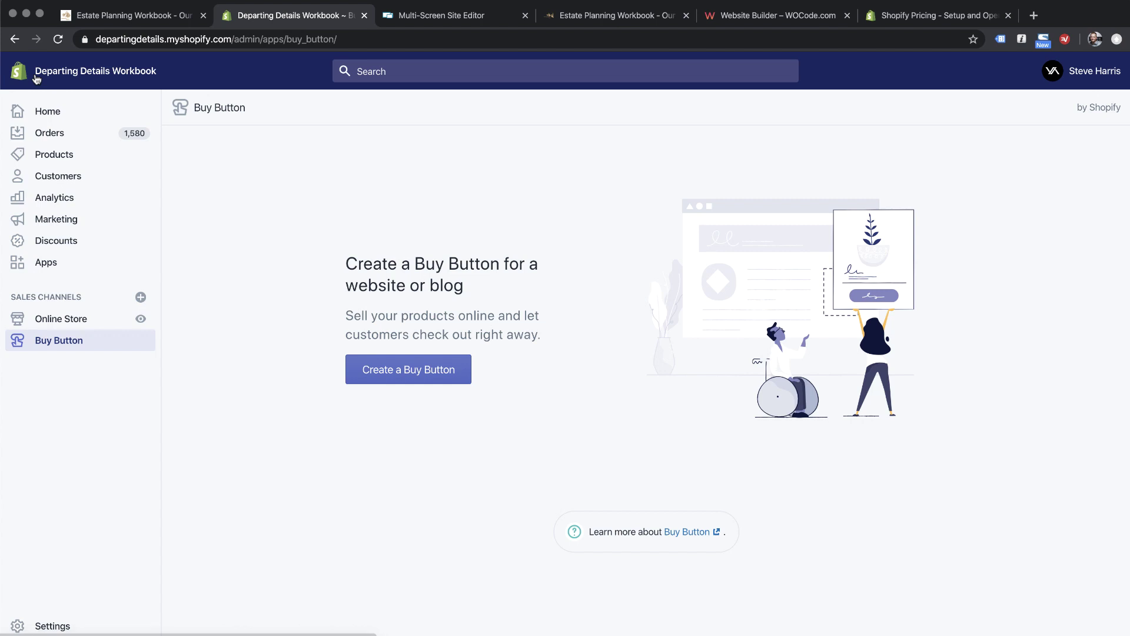
left_click(59, 321)
left_click(56, 378)
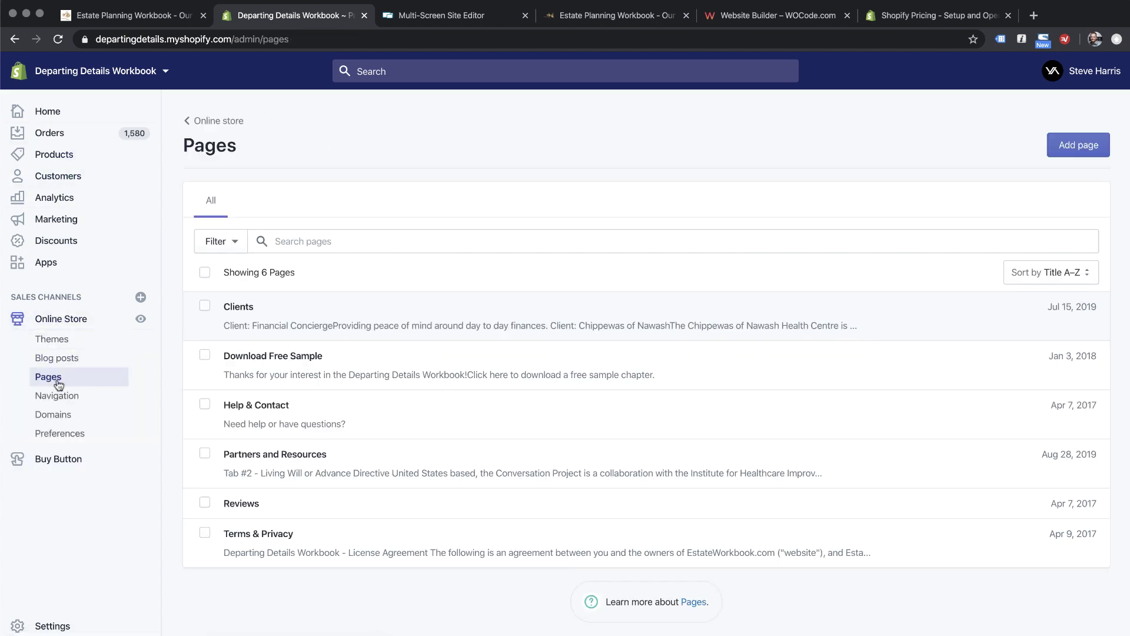
left_click(238, 307)
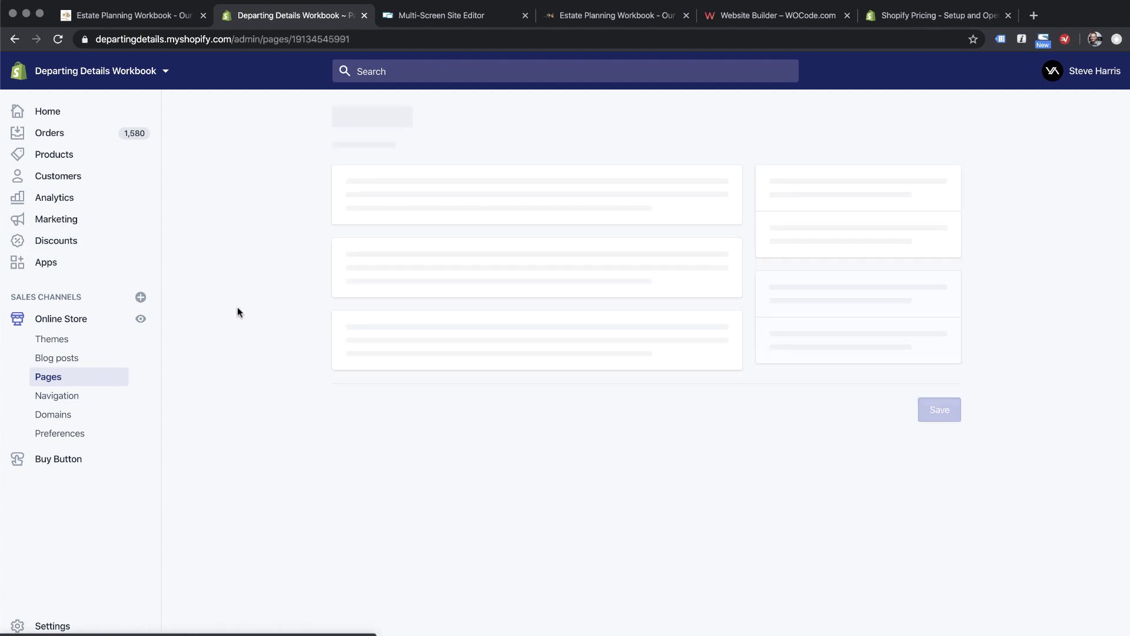
Inspect the Clients content in the HTML source view, then return to rich text
scroll(765, 150, "down", 4)
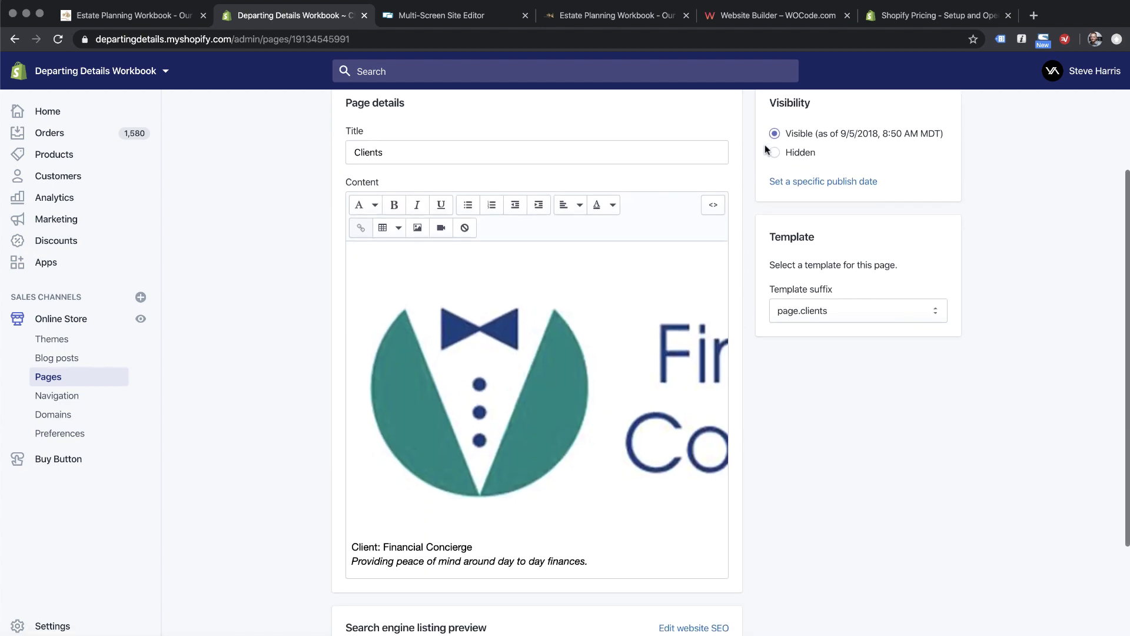
scroll(562, 380, "down", 6)
scroll(564, 383, "down", 12)
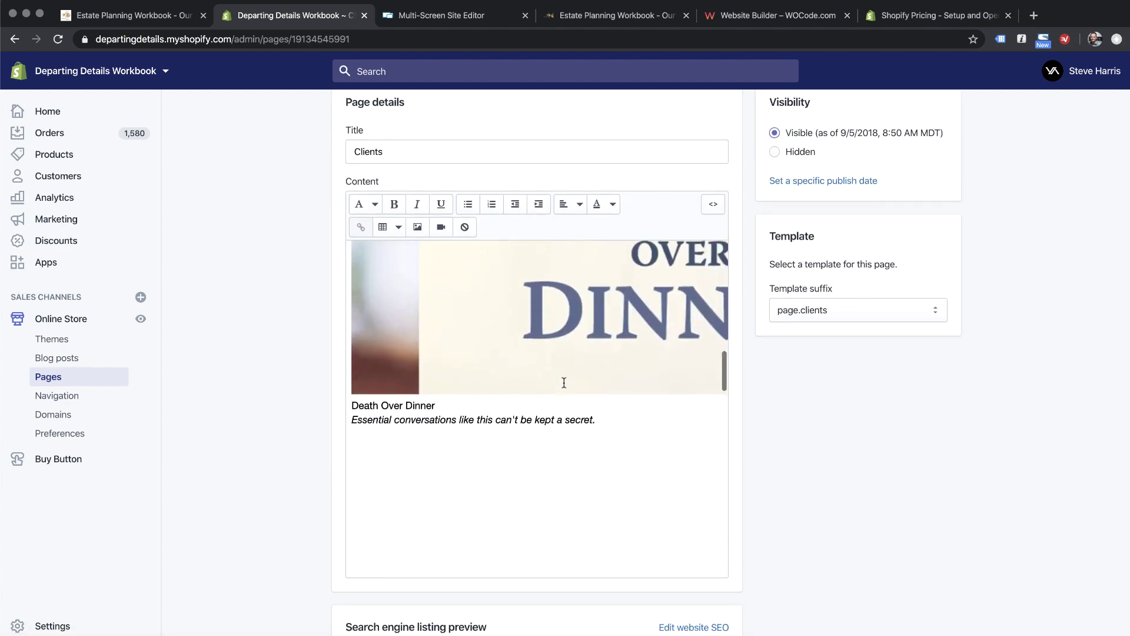
left_click(707, 206)
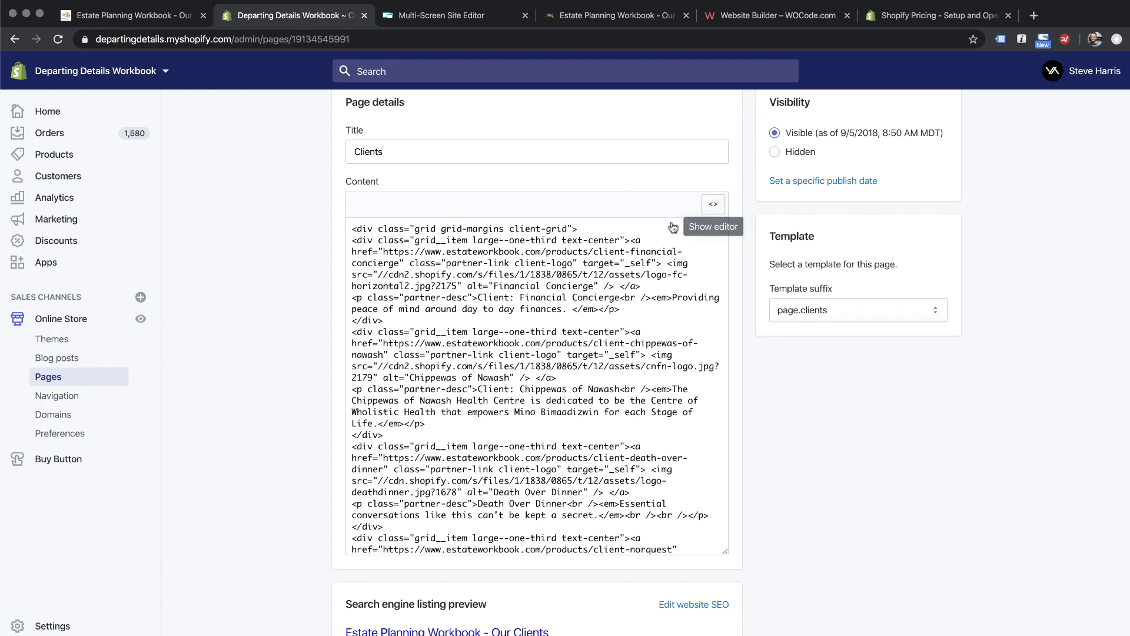
scroll(570, 300, "down", 15)
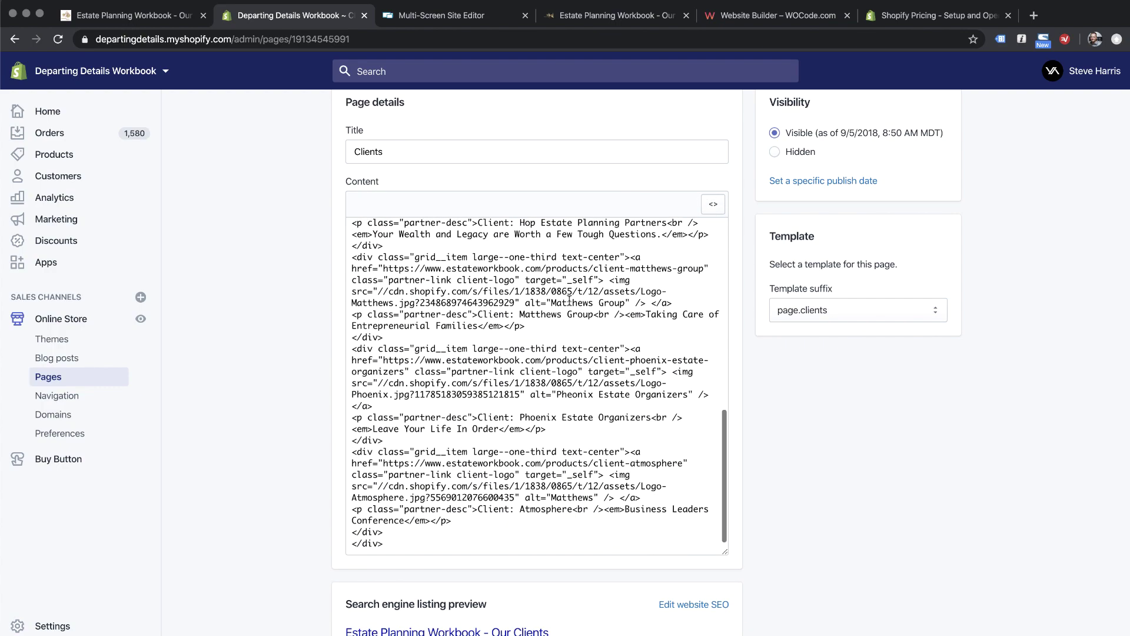
scroll(569, 301, "up", 15)
left_click(711, 206)
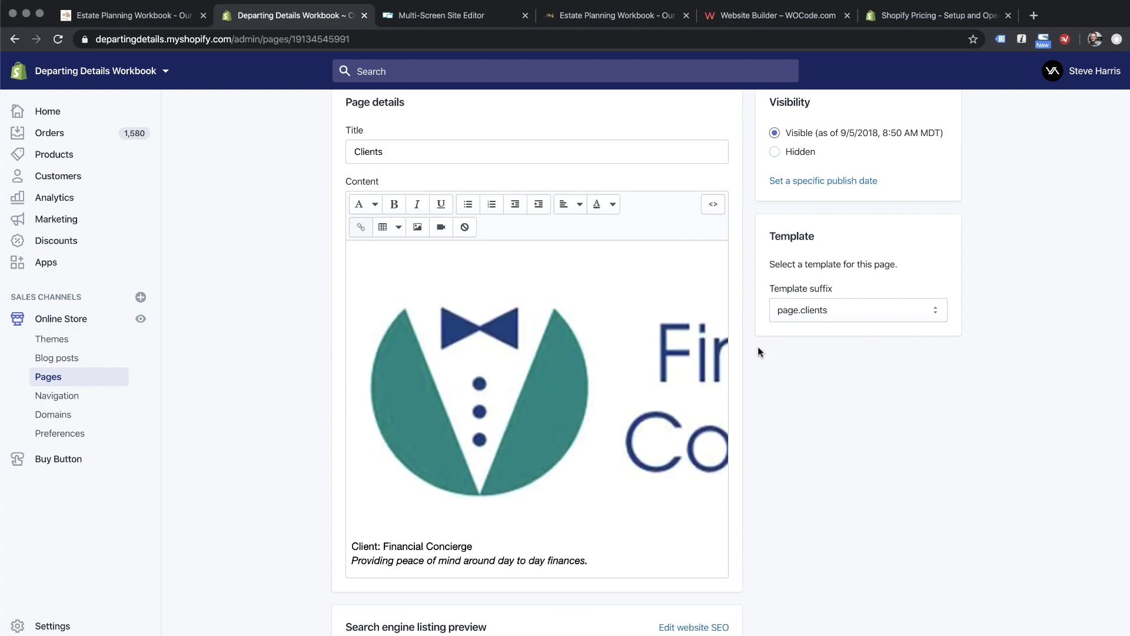
scroll(758, 352, "up", 2)
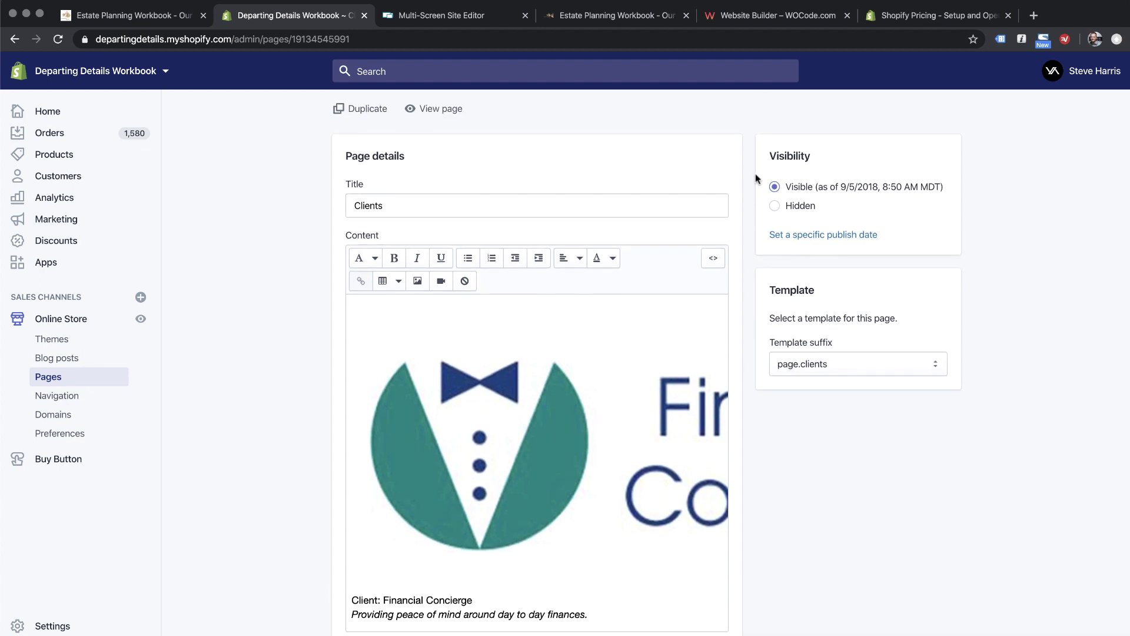
scroll(755, 173, "up", 2)
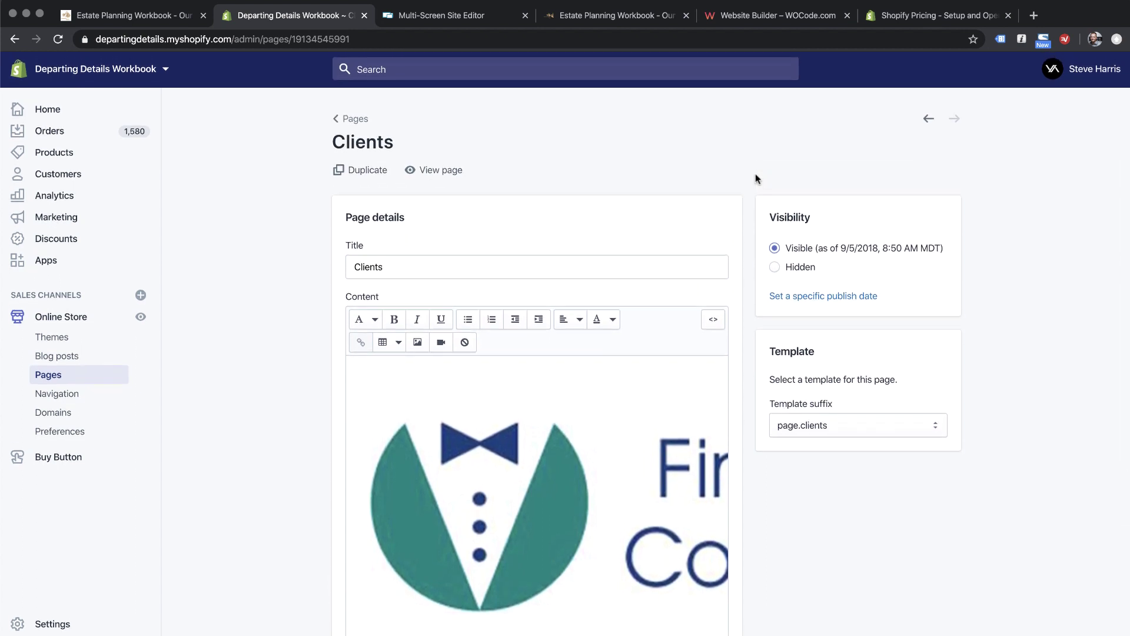
scroll(549, 462, "down", 5)
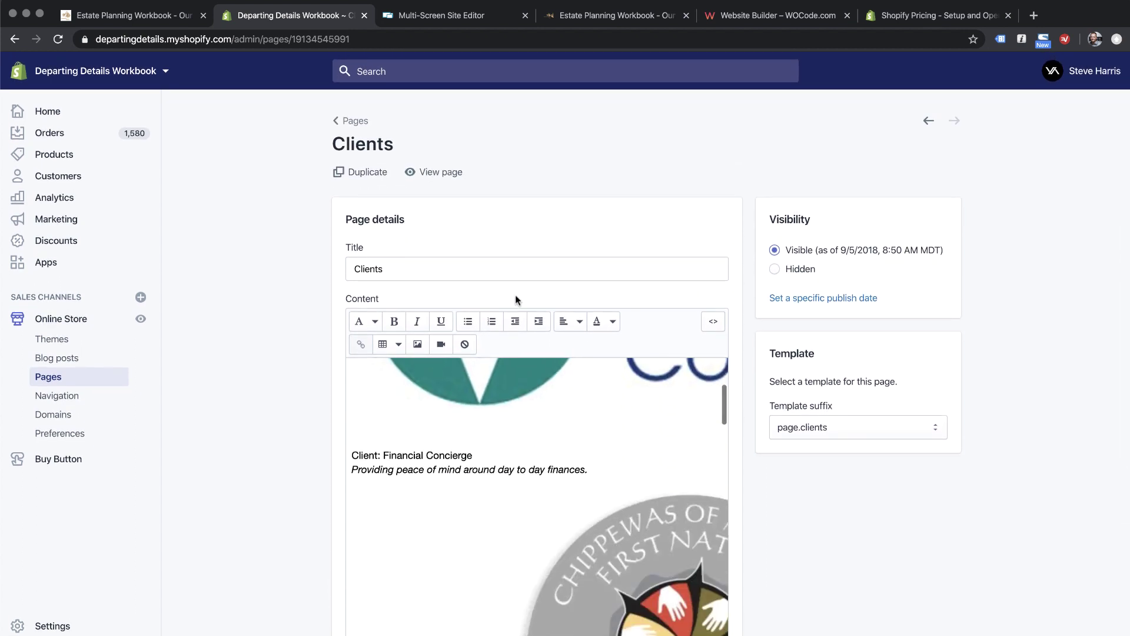
In WOCode, dismiss the publish prompt and load the Clients page from the Pages panel
left_click(460, 17)
left_click(879, 169)
left_click(39, 157)
left_click(128, 272)
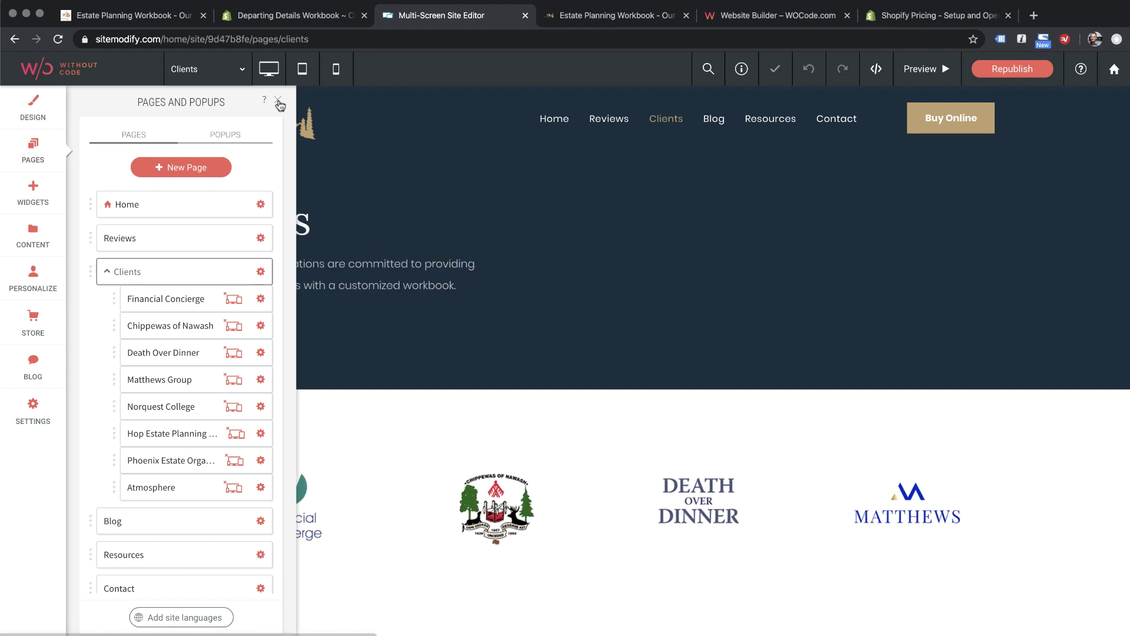
left_click(313, 151)
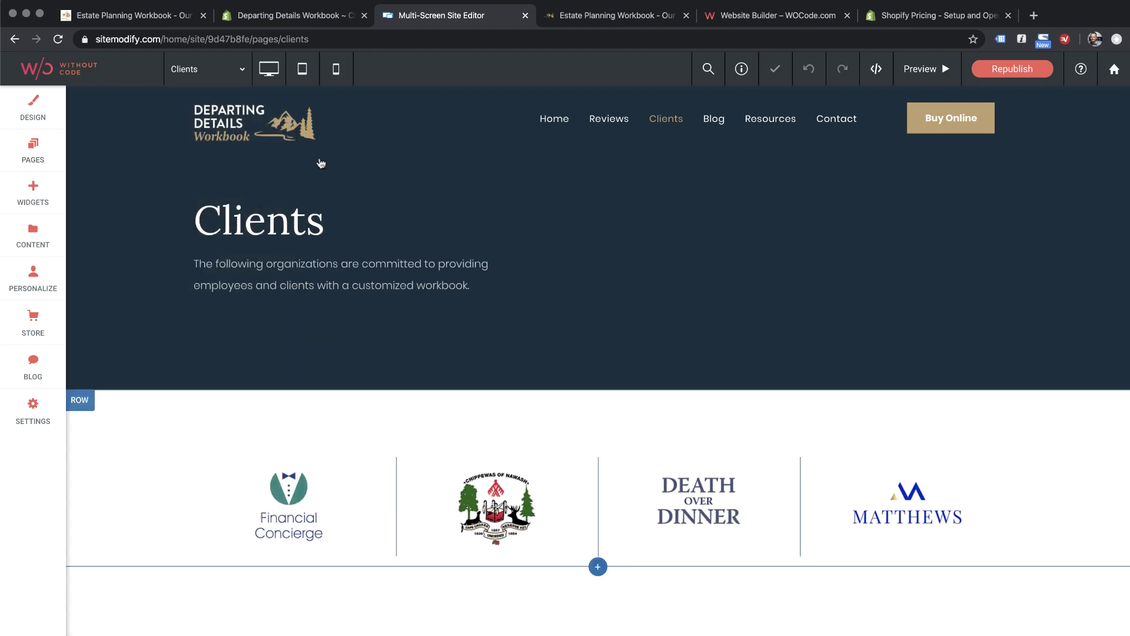
scroll(505, 426, "down", 2)
scroll(506, 425, "up", 2)
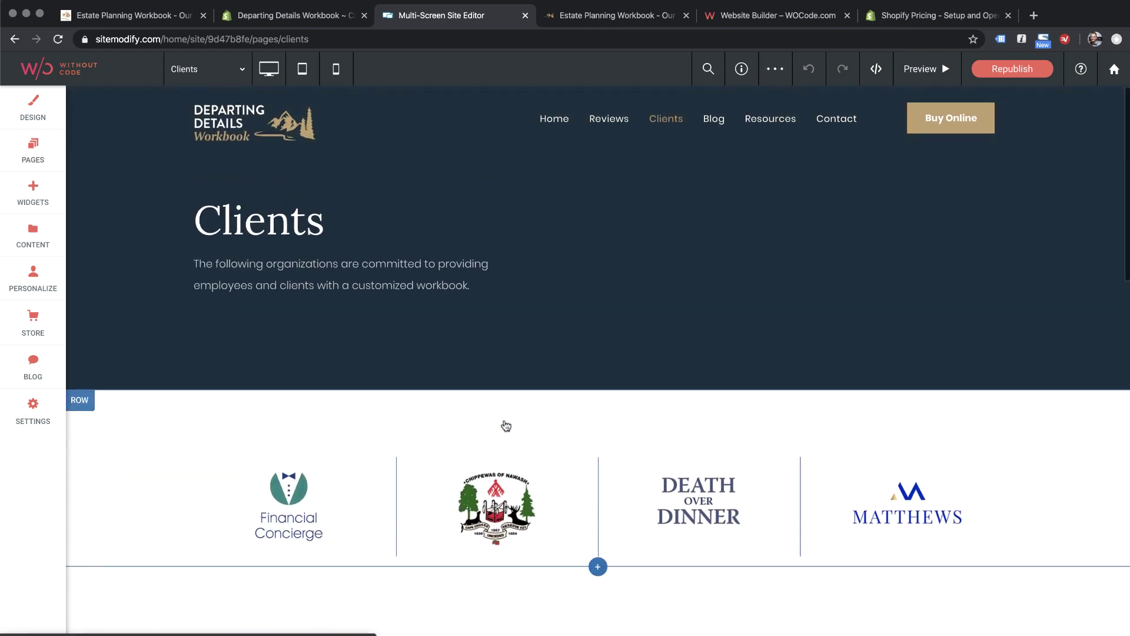